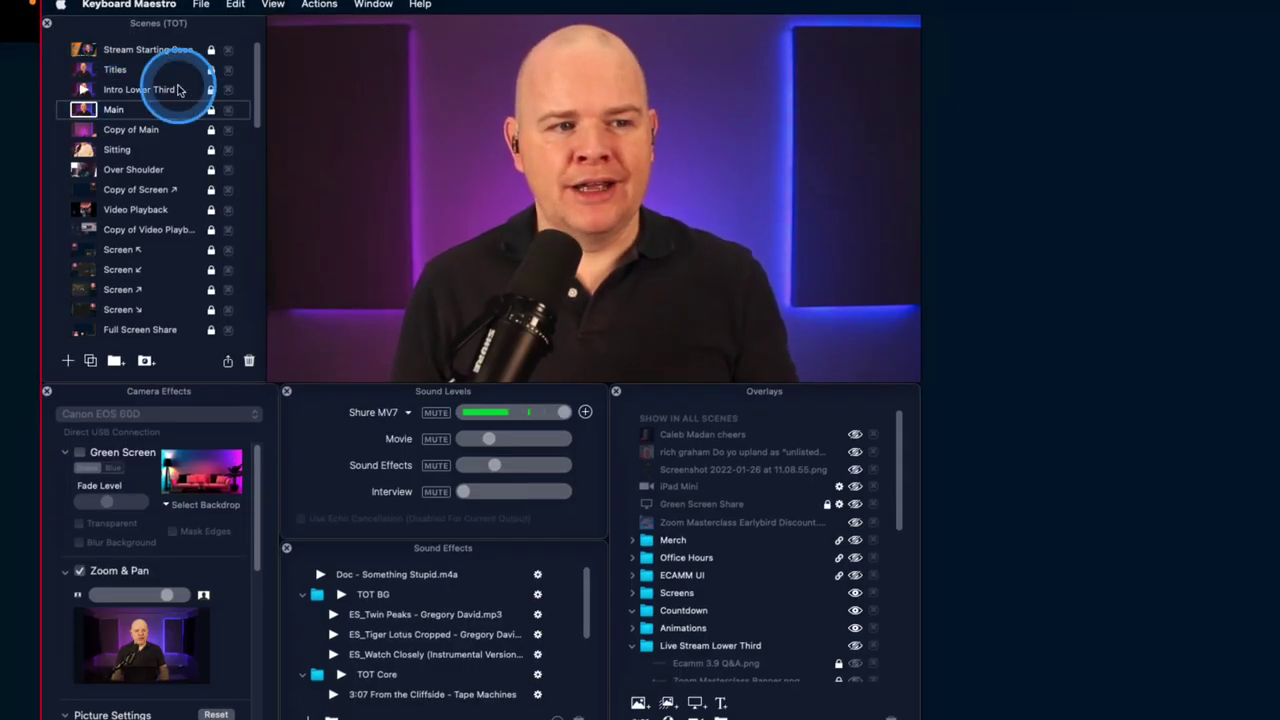
# In Ecamm Live, set Output > Video Monitor to Off, then back to Monitor.
pyautogui.click(452, 193)
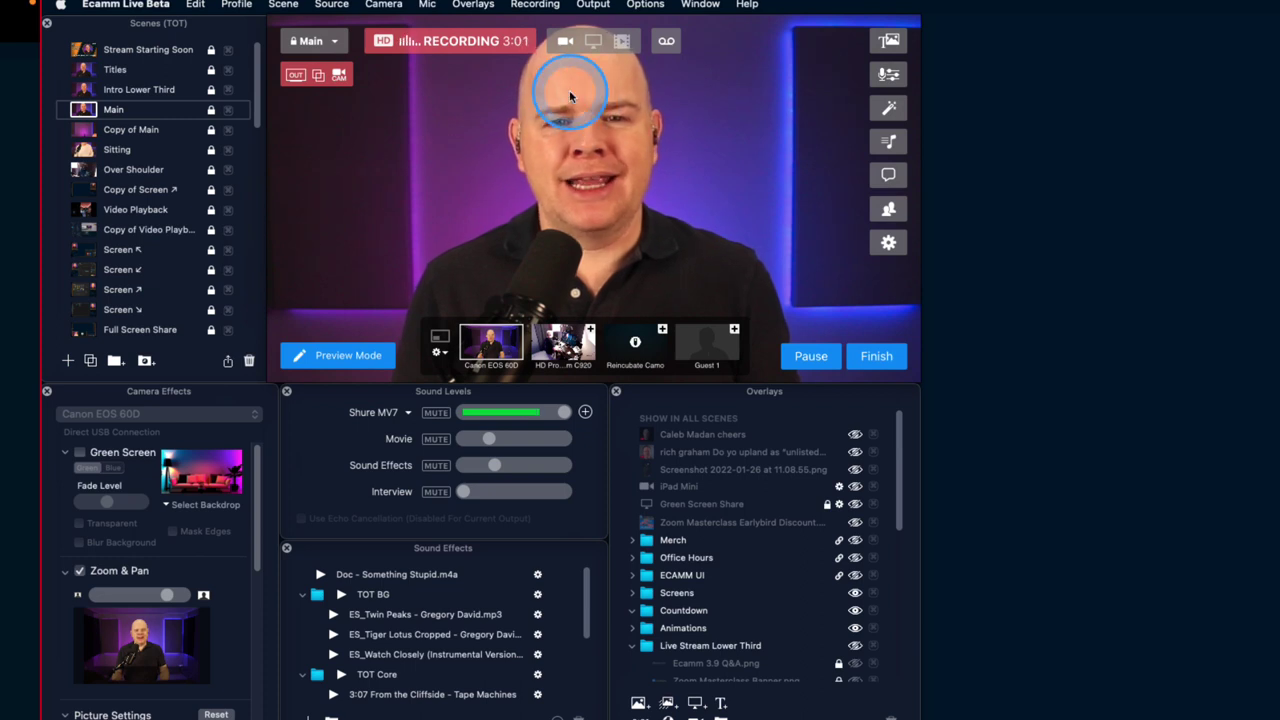
pyautogui.click(592, 6)
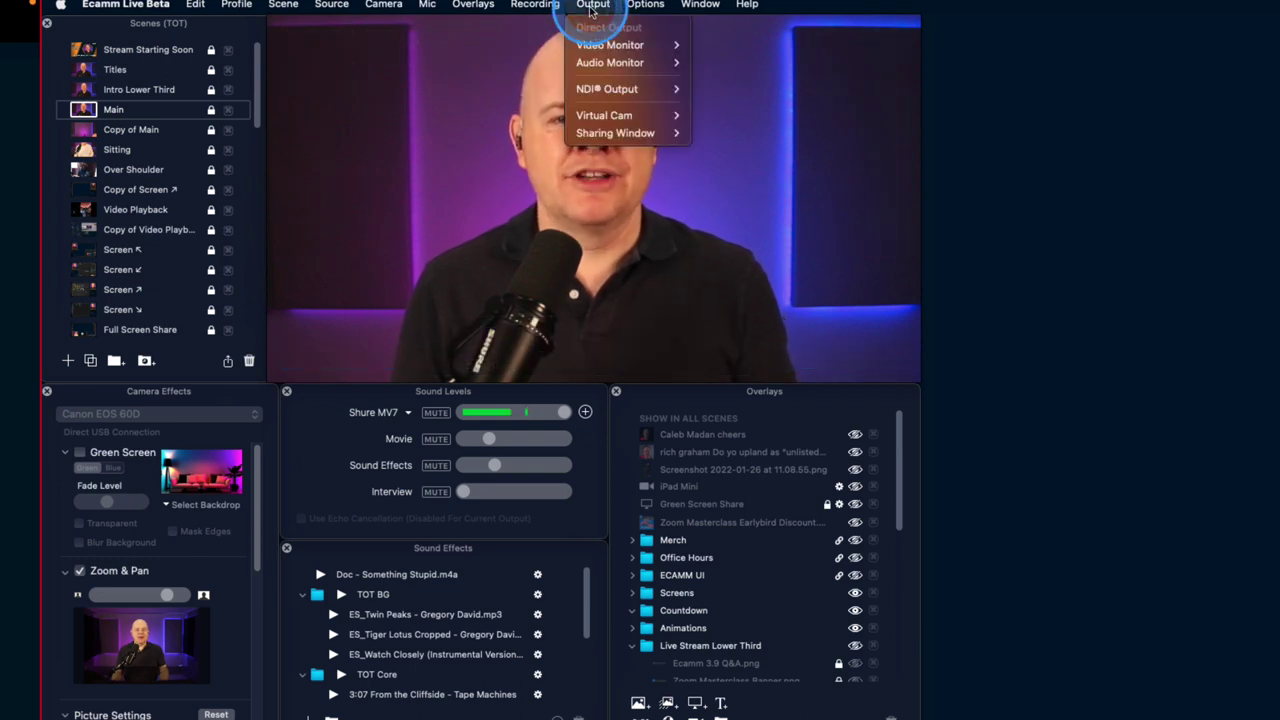
pyautogui.moveTo(604, 50)
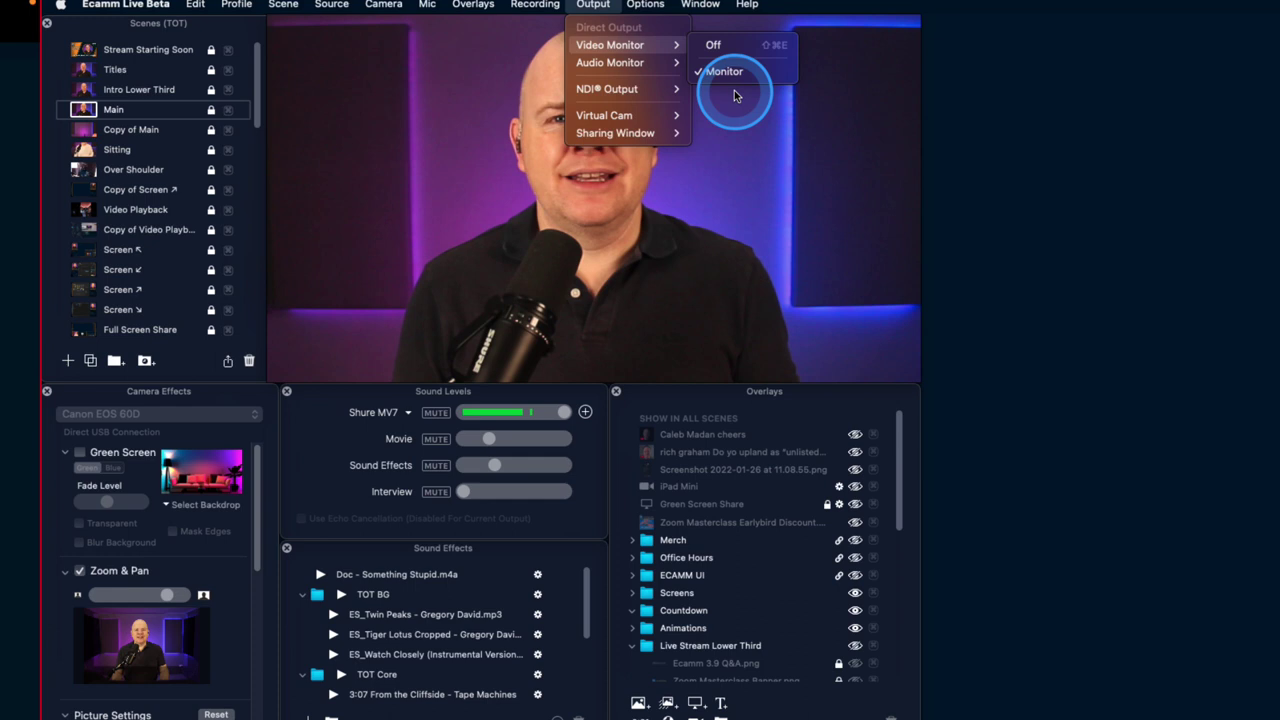
pyautogui.click(715, 46)
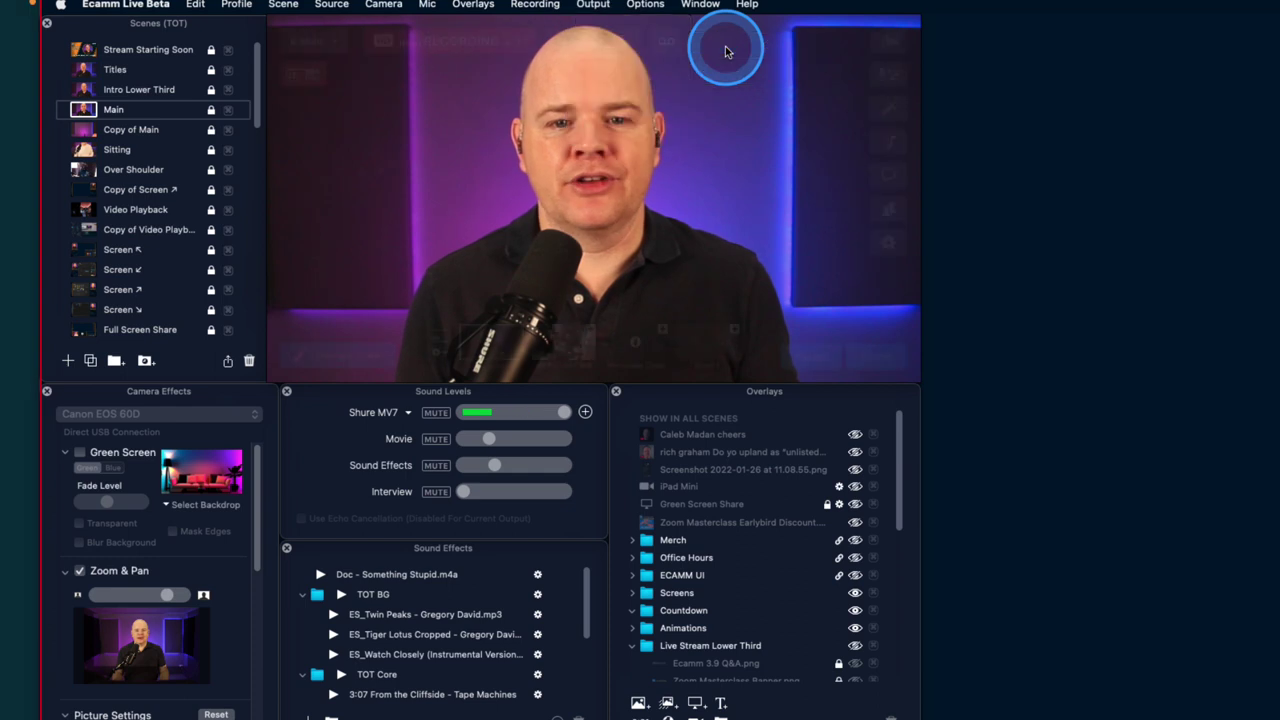
pyautogui.click(596, 10)
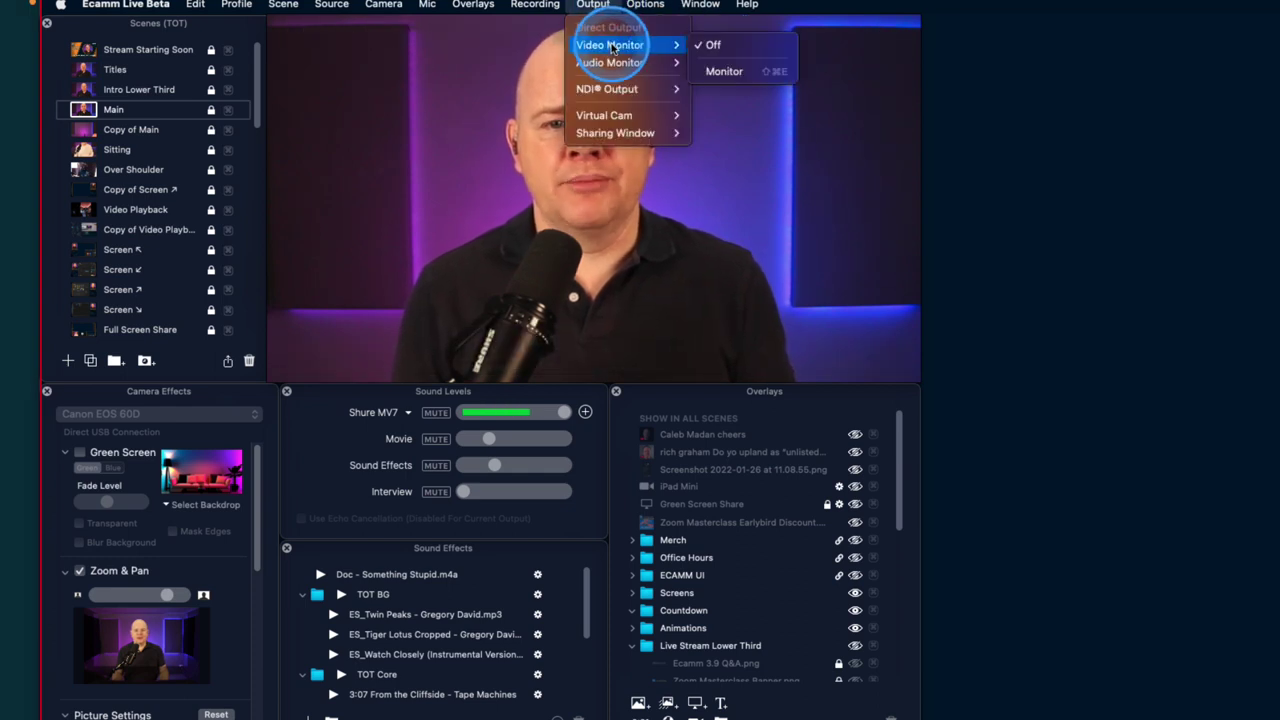
pyautogui.click(719, 72)
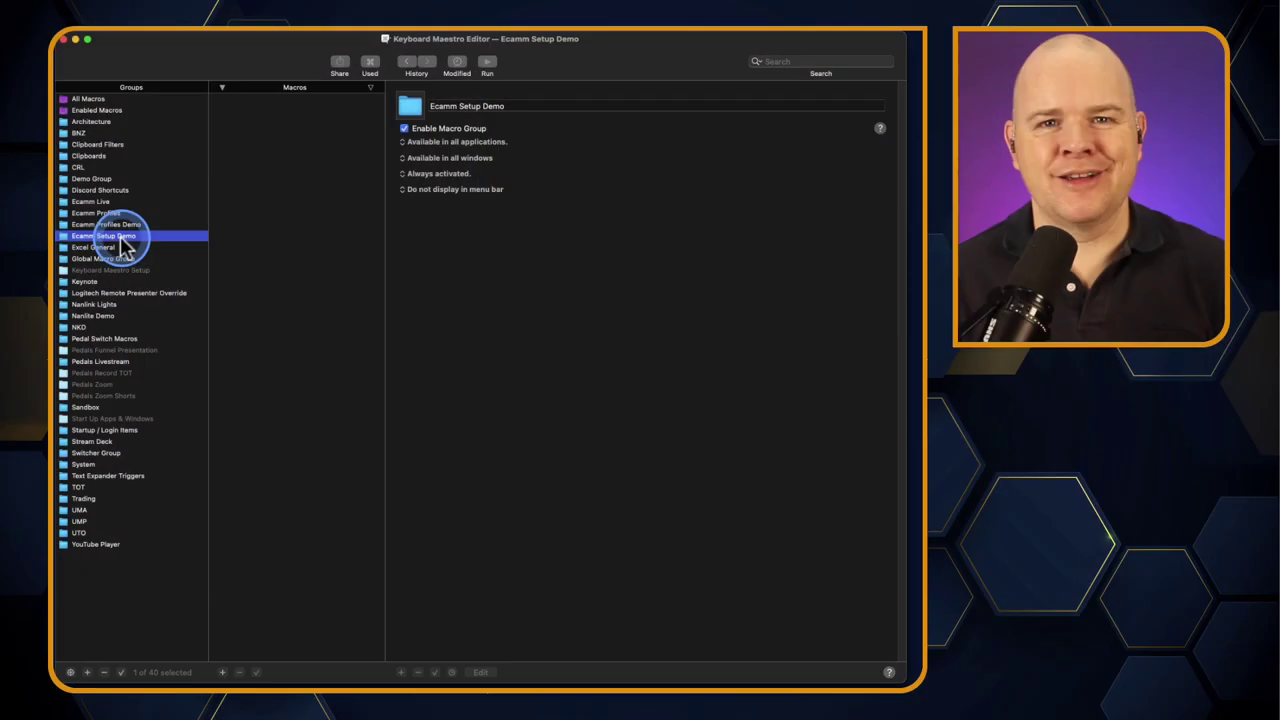
pyautogui.click(120, 242)
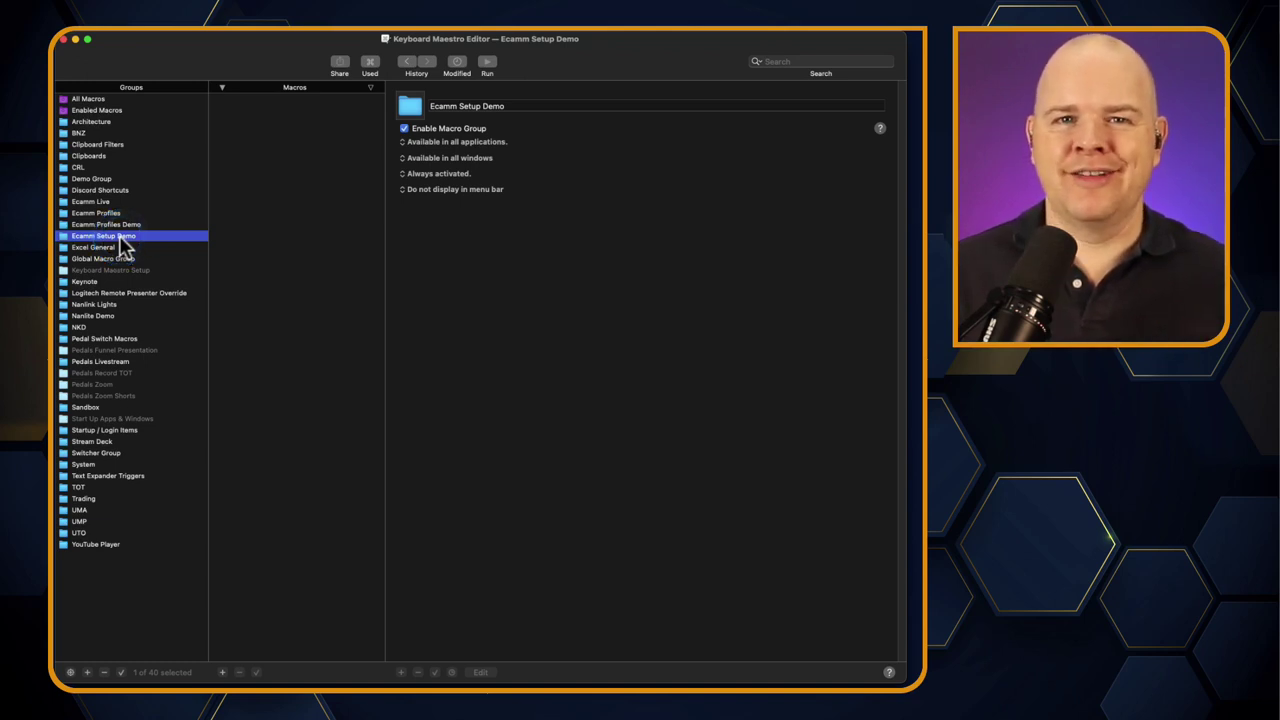
pyautogui.click(120, 243)
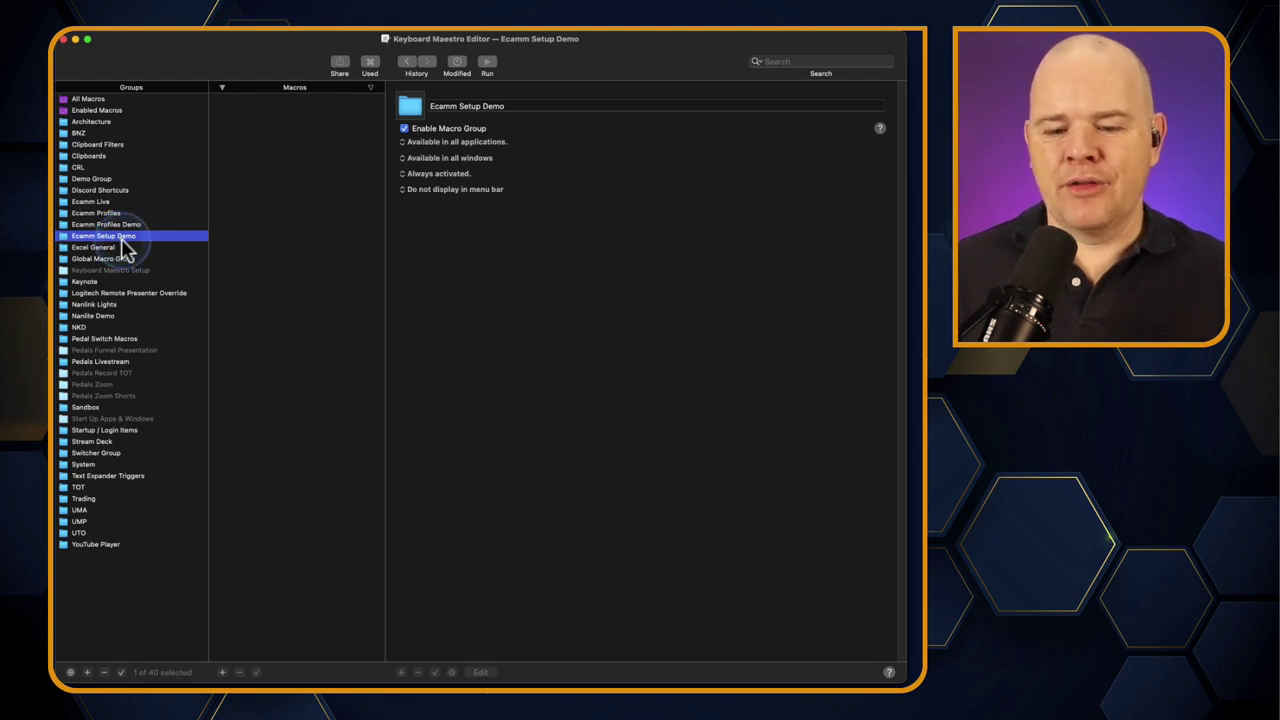
pyautogui.click(288, 226)
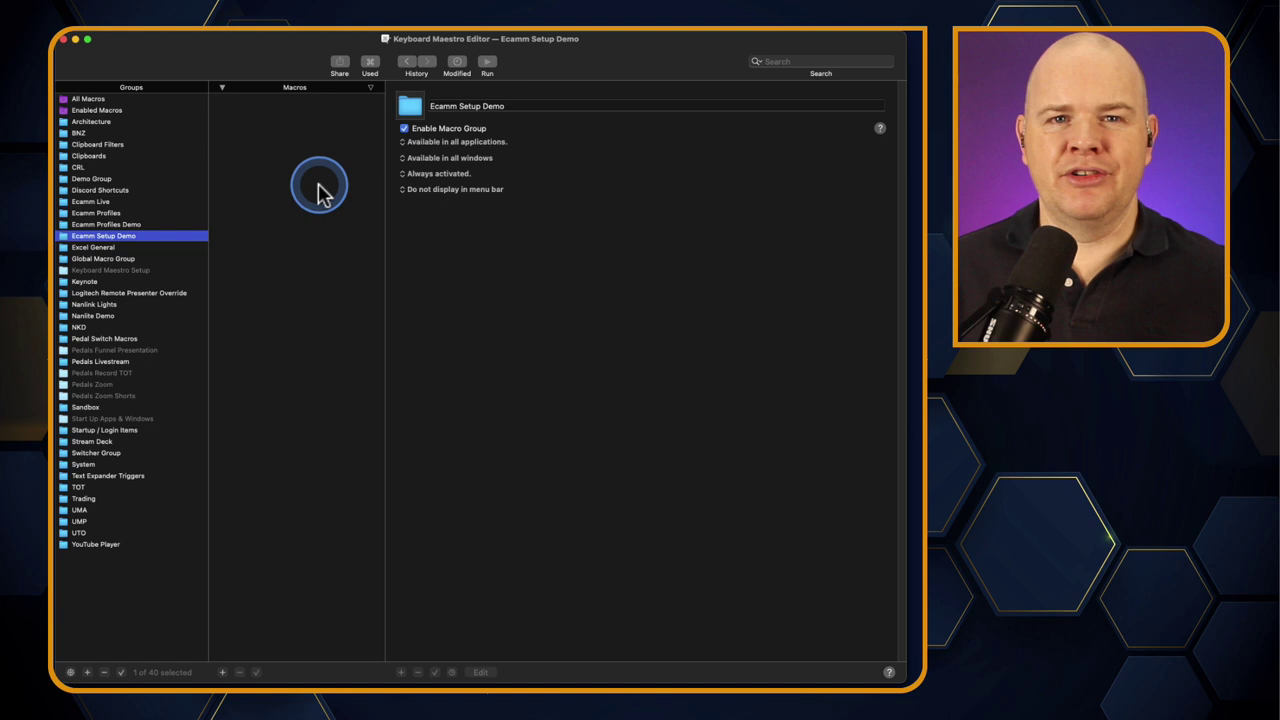
pyautogui.click(103, 202)
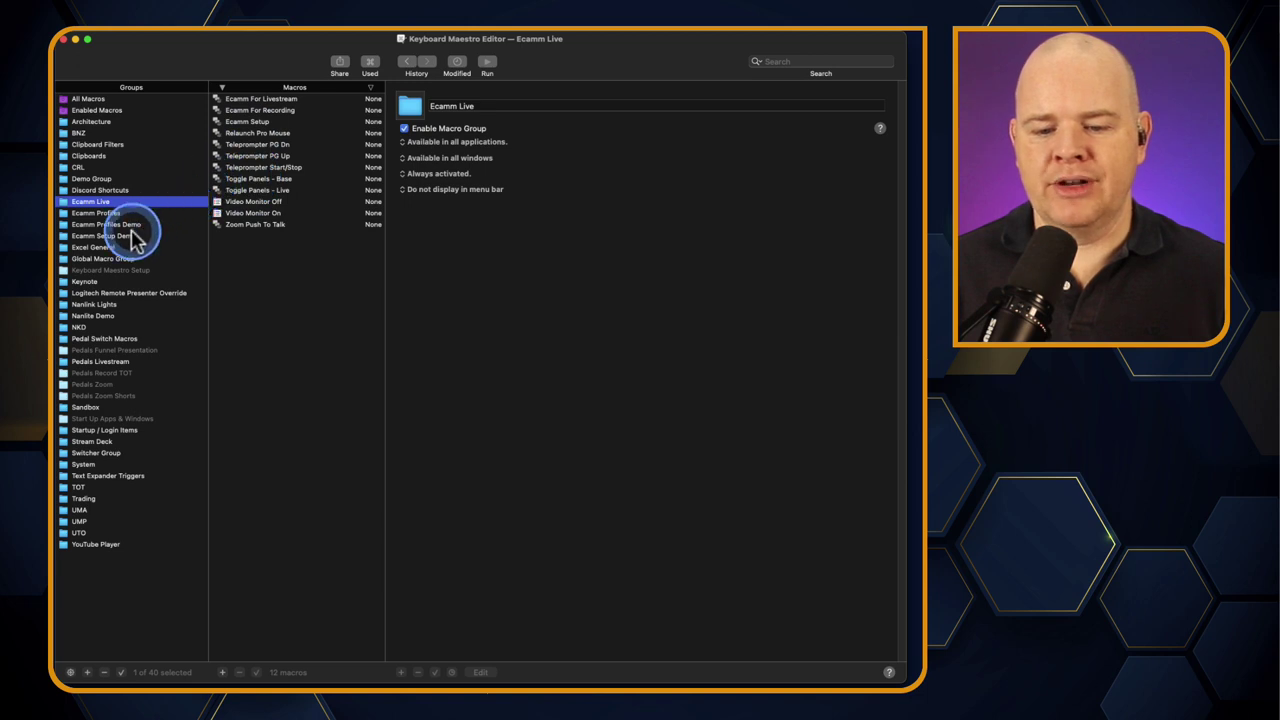
pyautogui.click(119, 236)
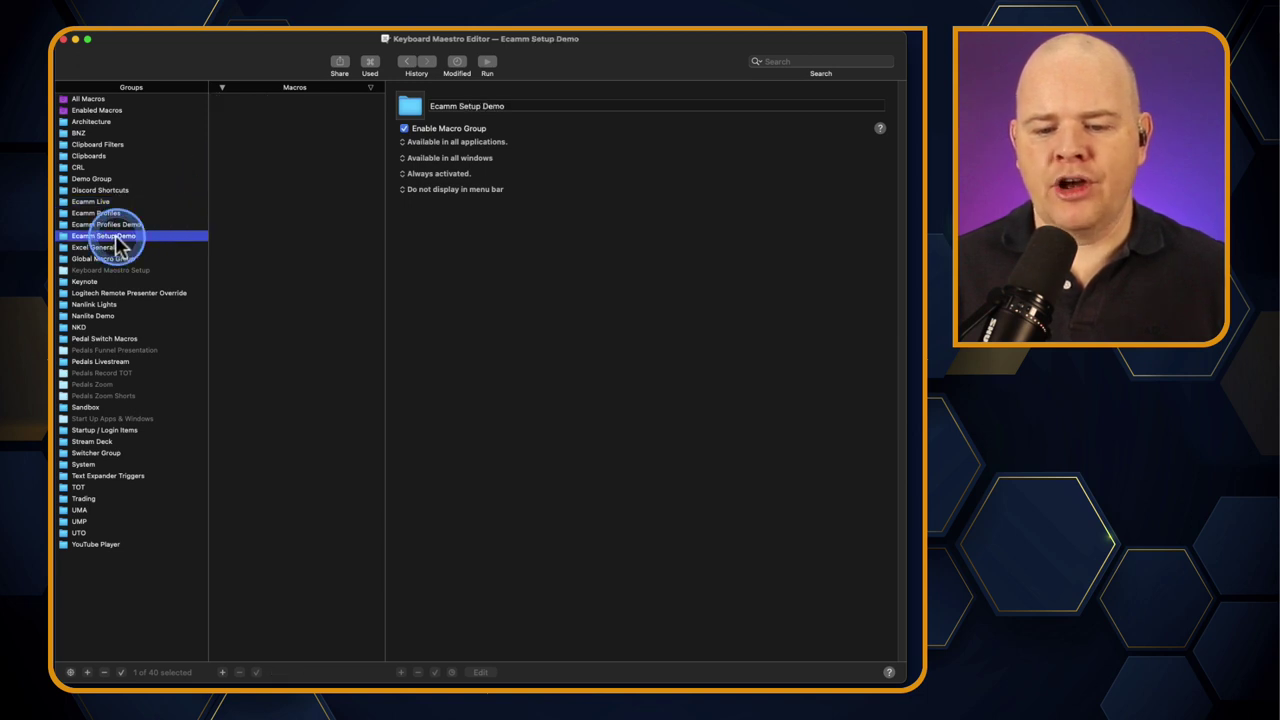
pyautogui.click(274, 170)
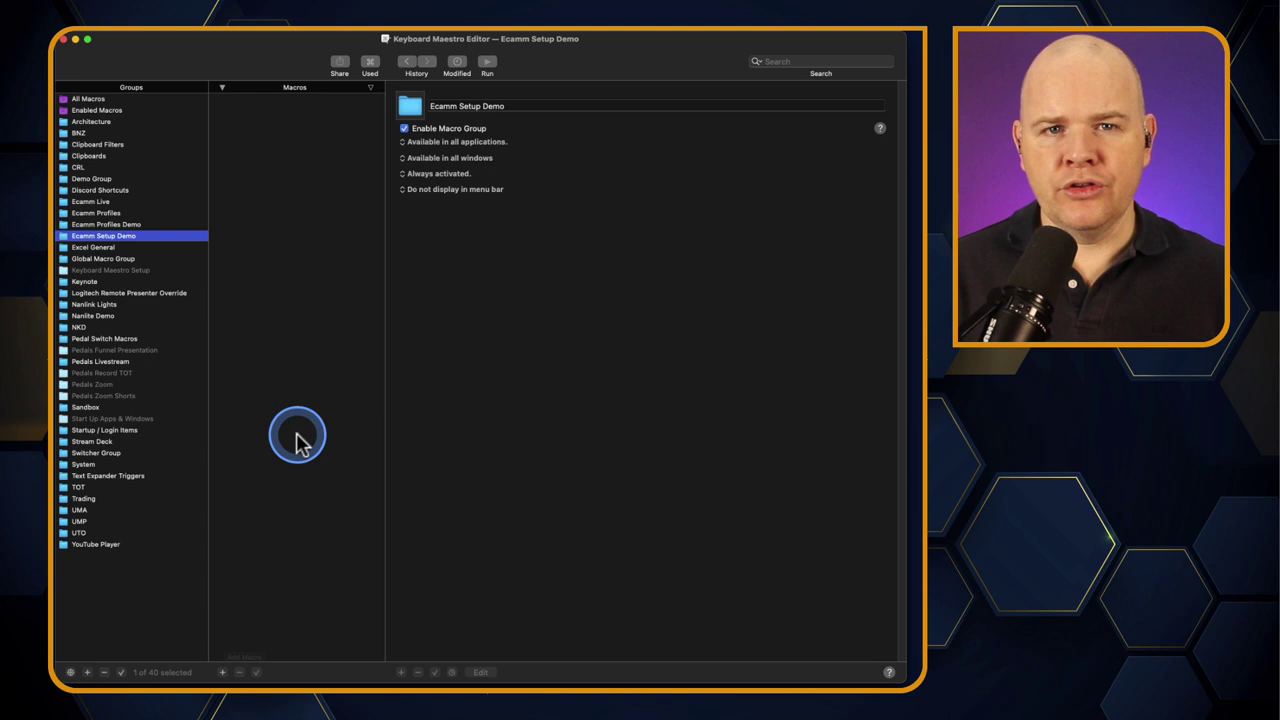
# Add a new macro to the Ecamm Setup Demo group and name it 'Video Monitor On'.
pyautogui.click(222, 672)
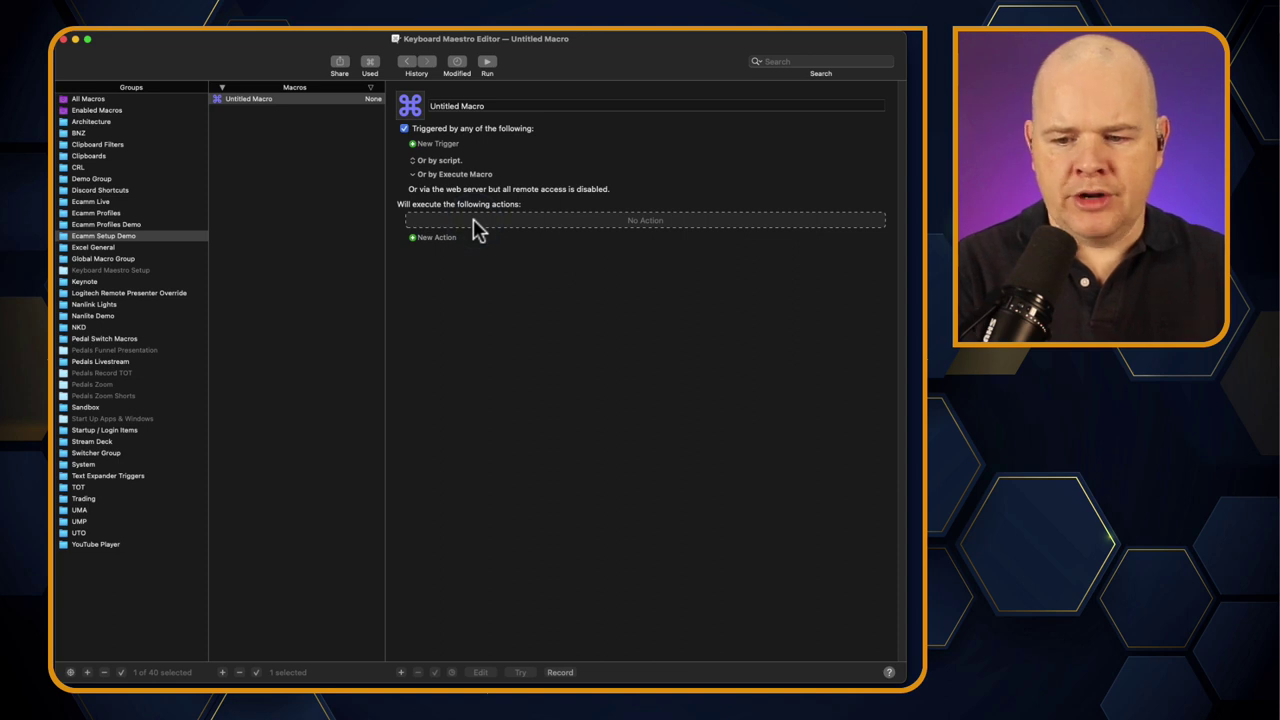
pyautogui.click(432, 105)
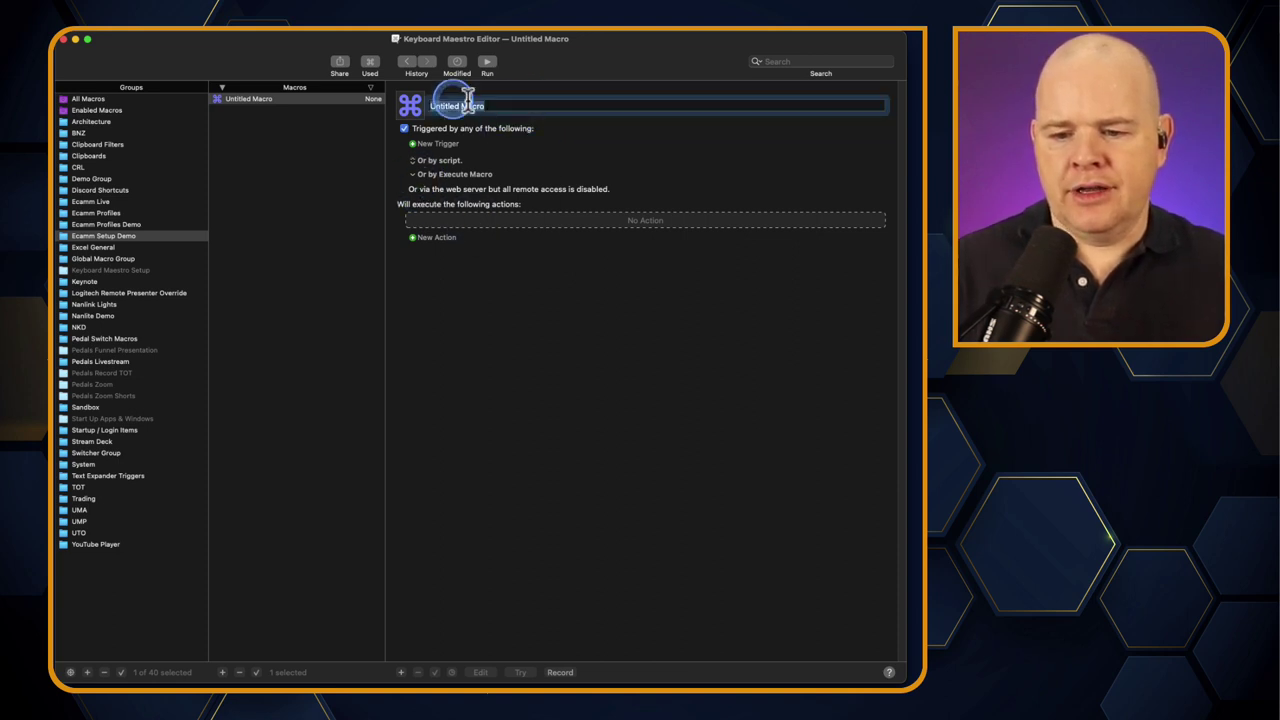
pyautogui.write('V')
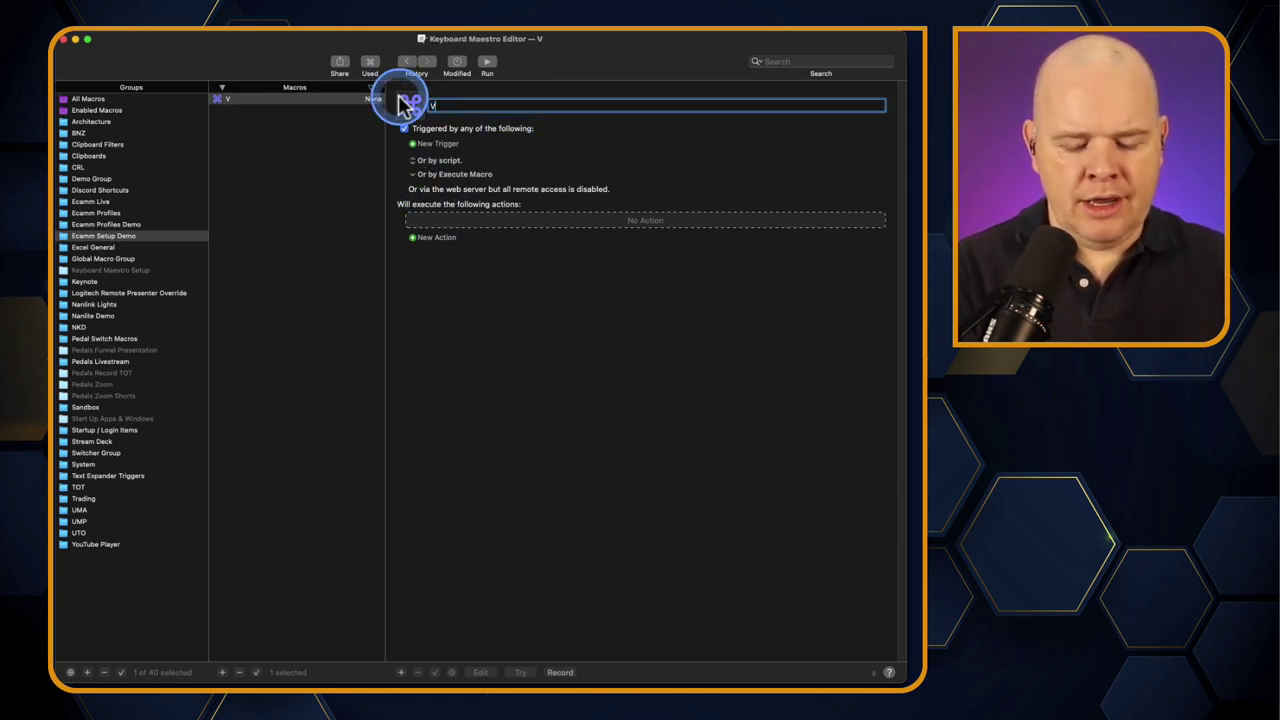
pyautogui.write('ideo Mon')
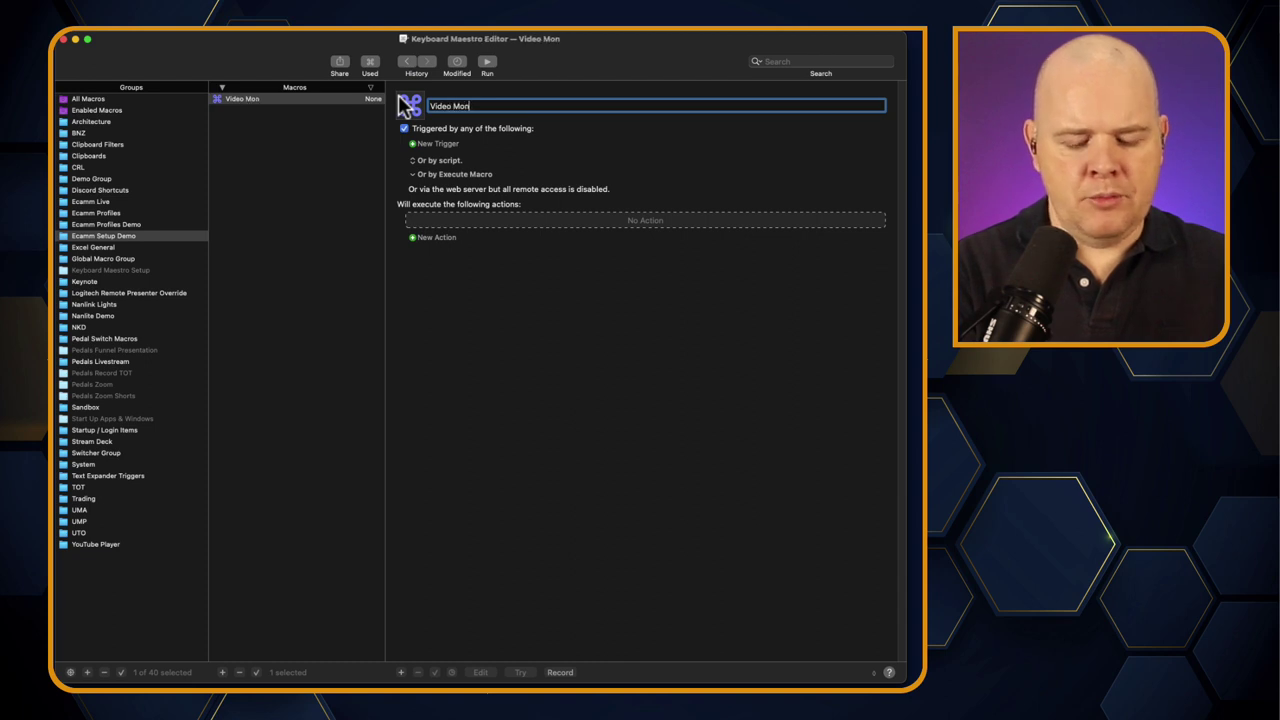
pyautogui.write('itor On')
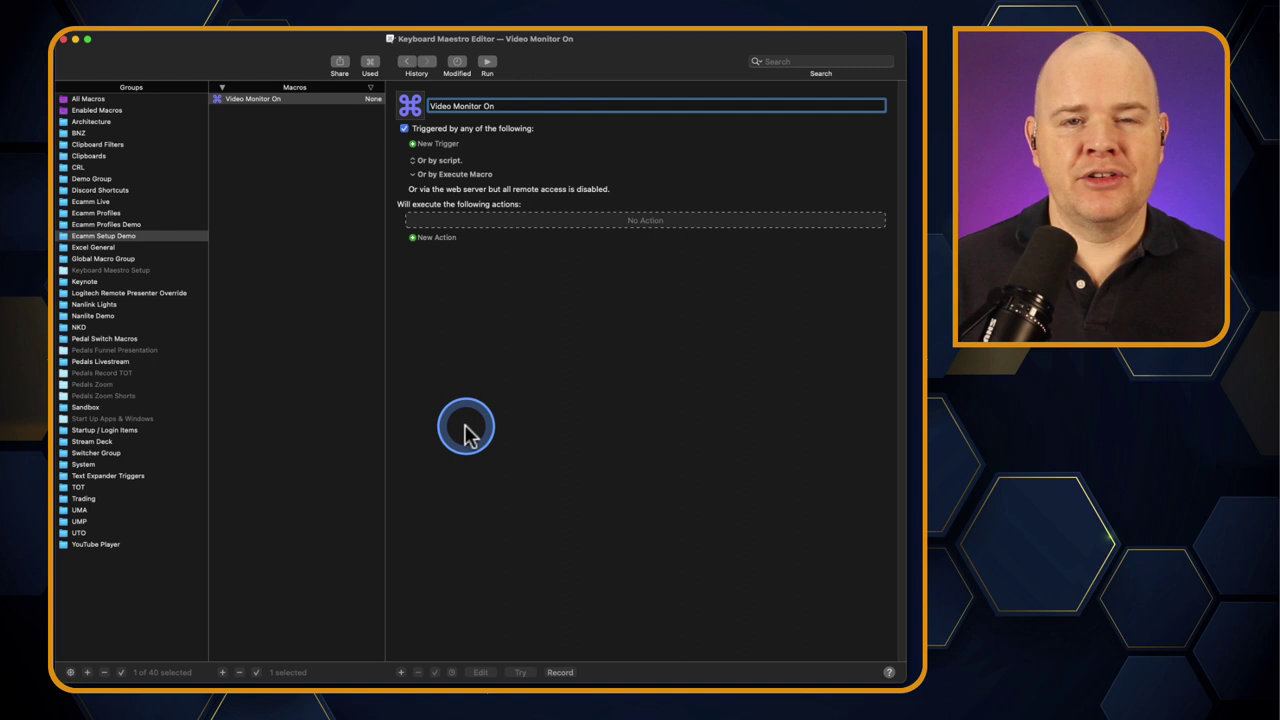
# Confirm the macro name, search the action library for 'menu' and add Select or Show a Menu Item.
pyautogui.click(421, 241)
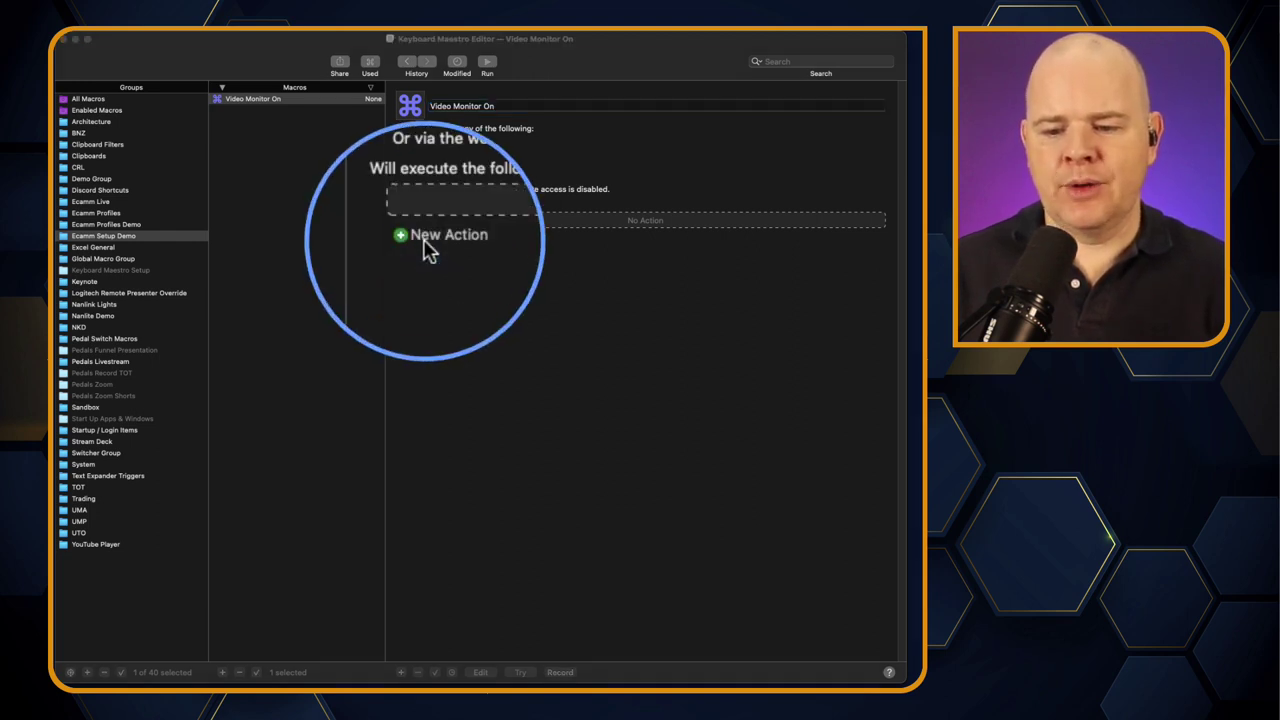
pyautogui.click(414, 241)
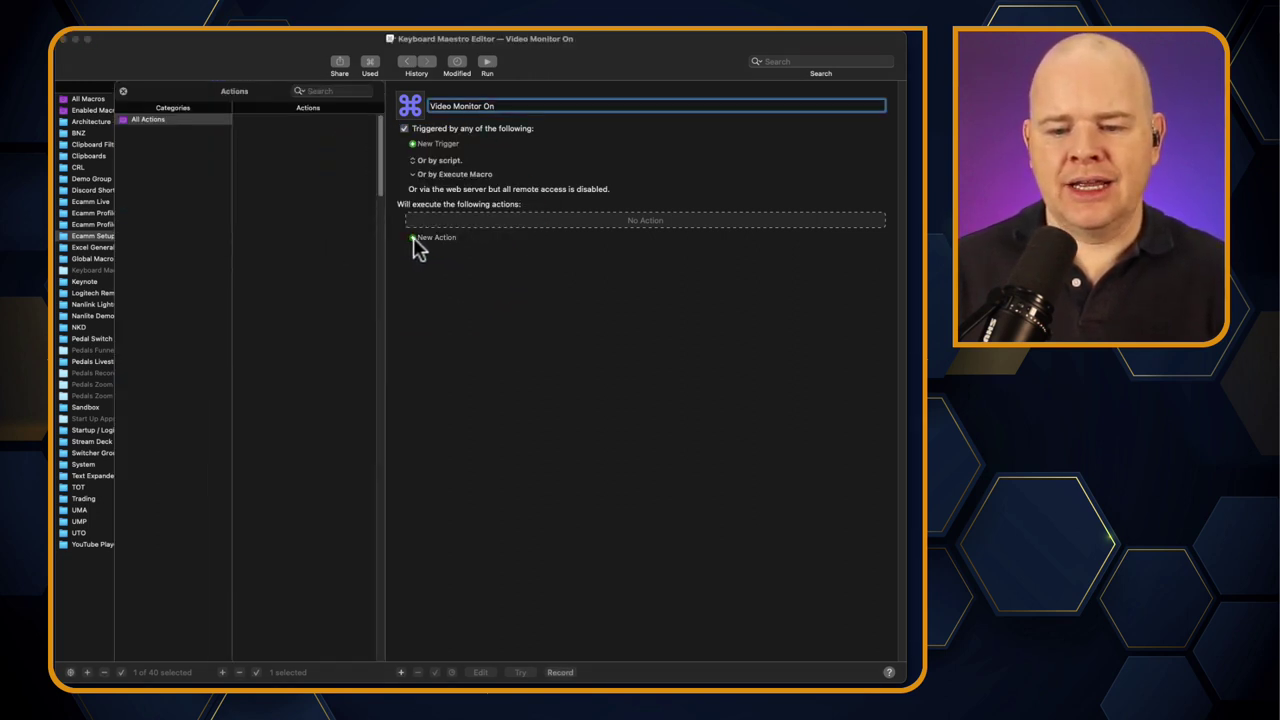
pyautogui.click(325, 90)
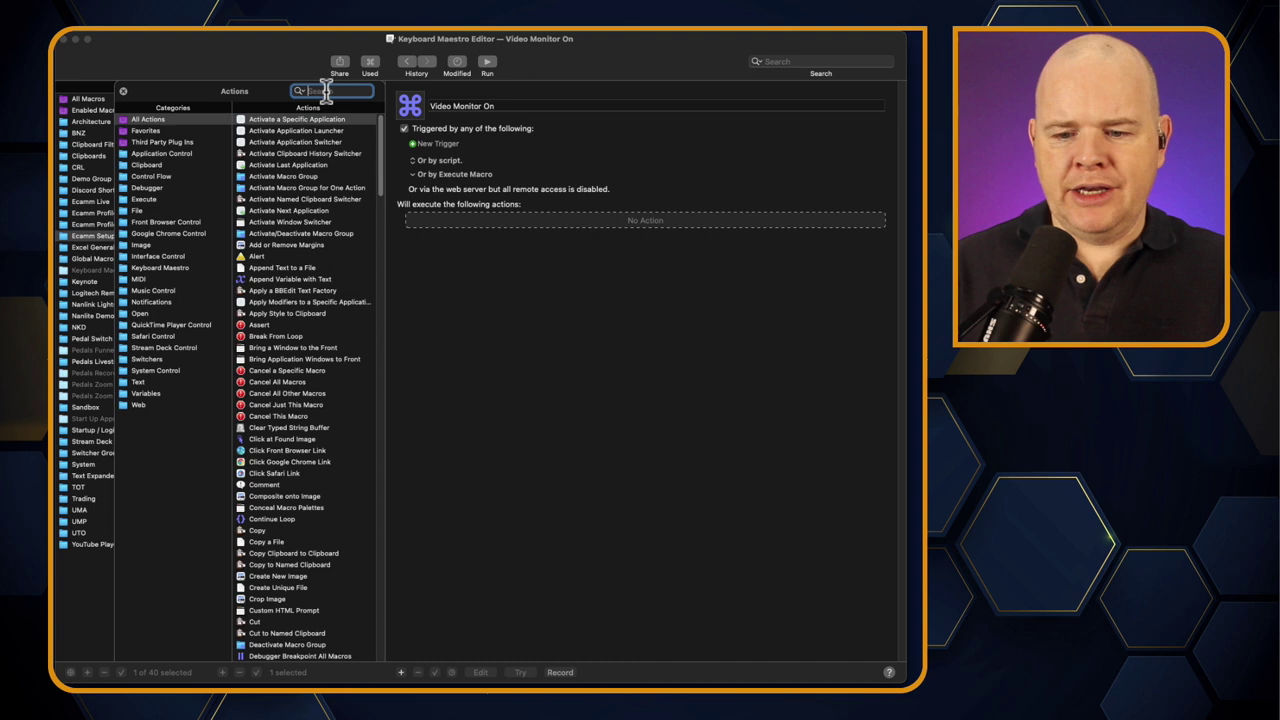
pyautogui.write('menu')
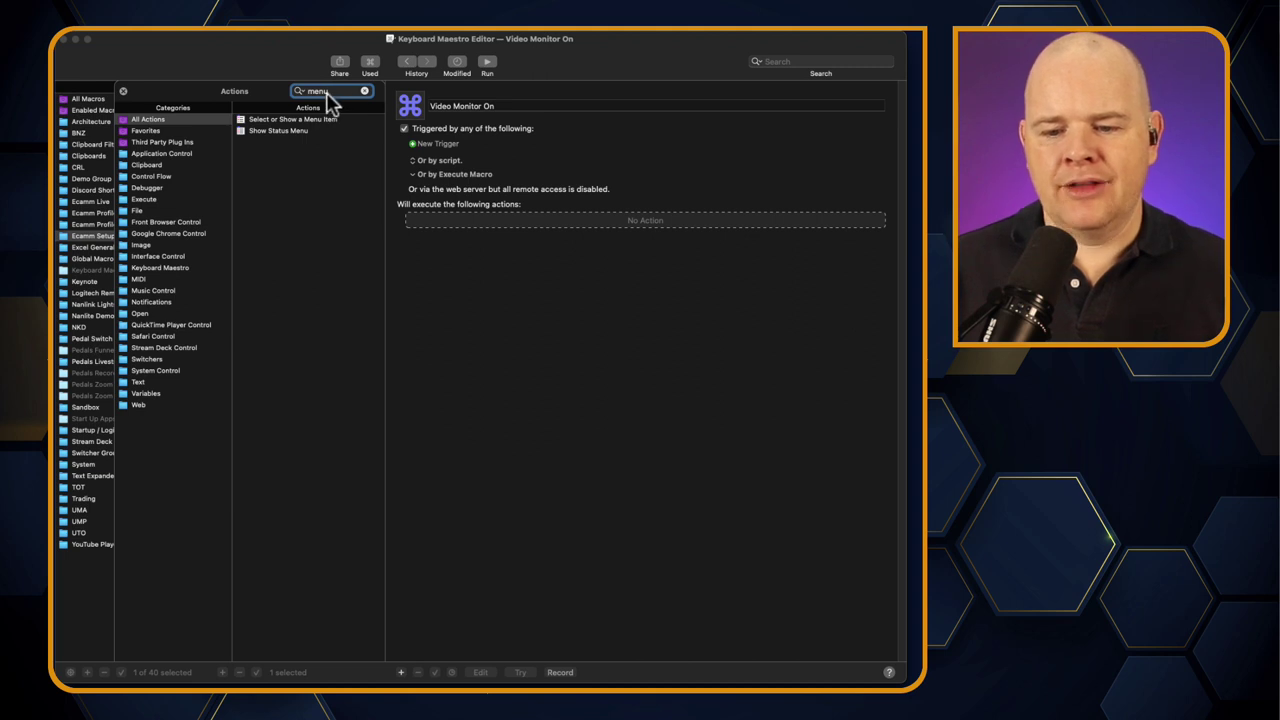
pyautogui.doubleClick(275, 120)
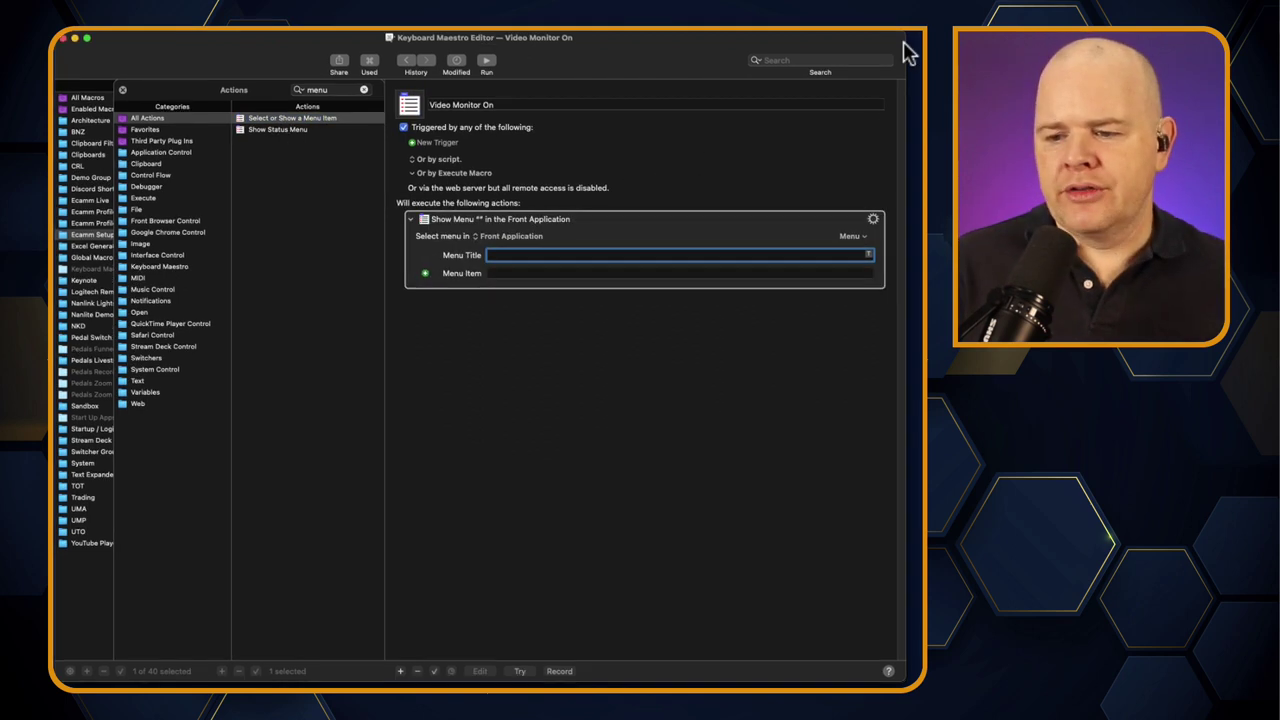
# Narrow the editor window and set the action's menu to Ecamm Live Beta > Output > Video Monitor > Monitor.
pyautogui.moveTo(907, 46); pyautogui.dragTo(615, 66)
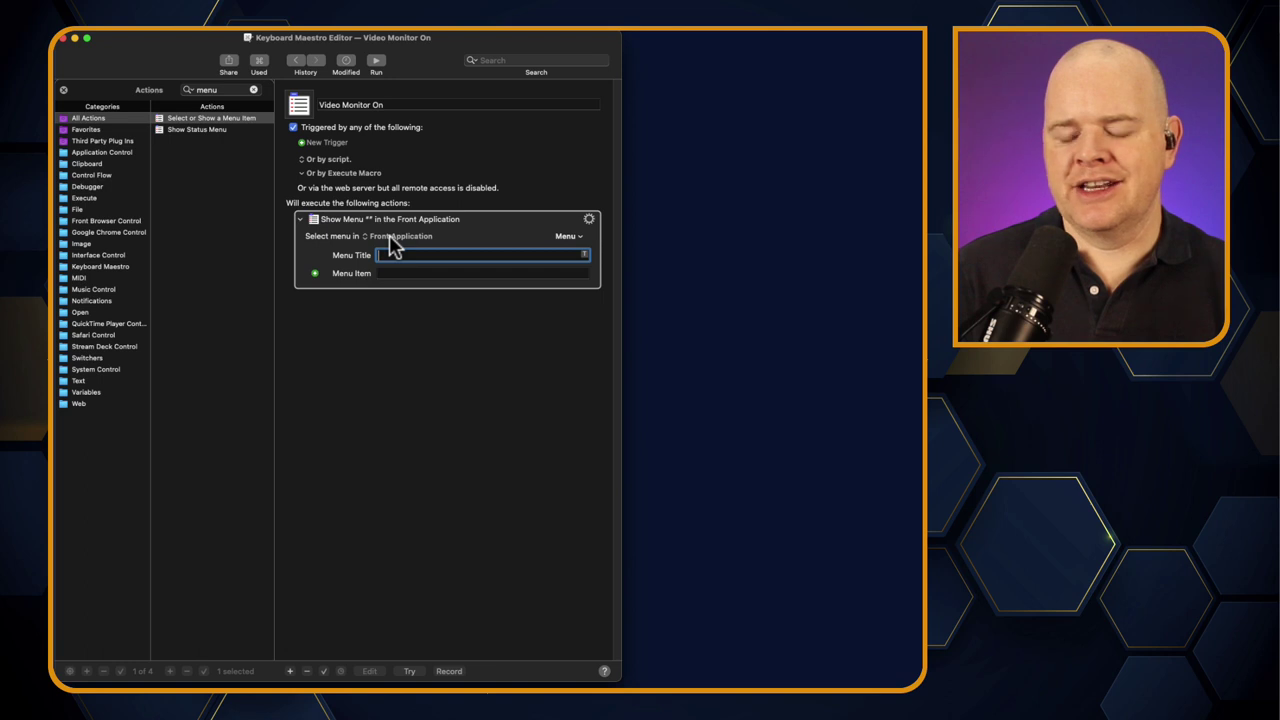
pyautogui.click(577, 242)
pyautogui.press('Escape')
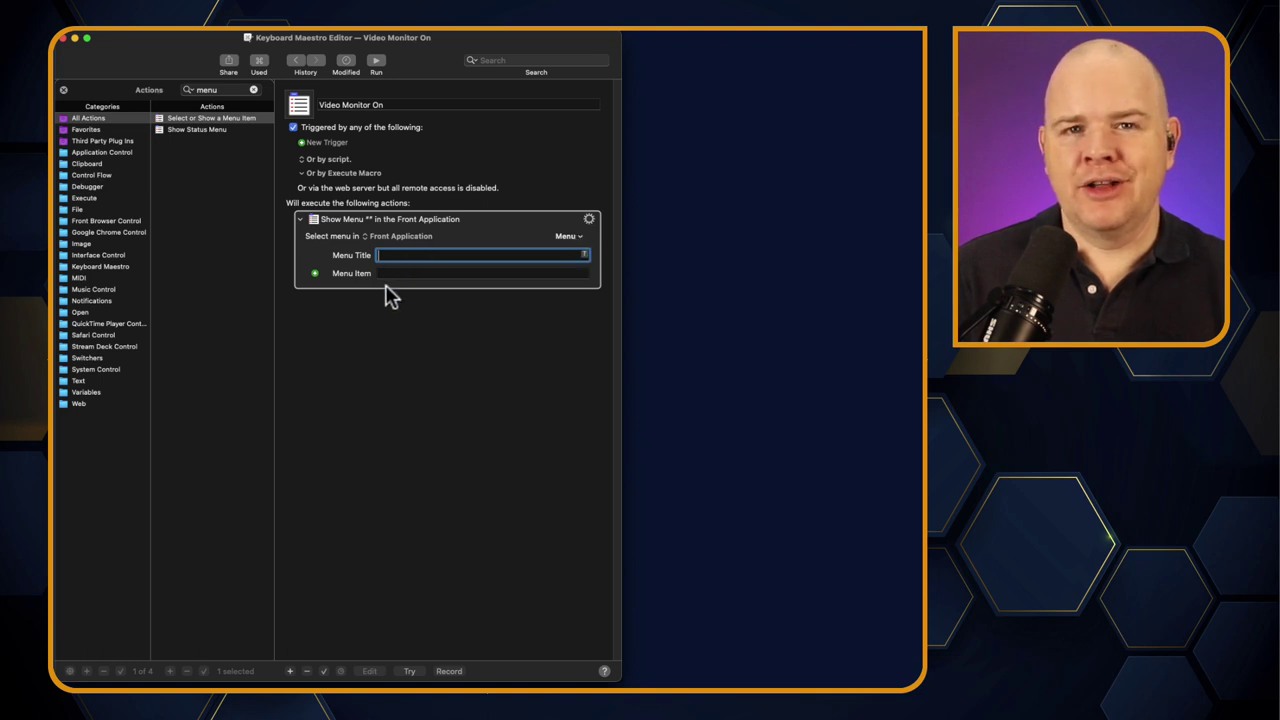
pyautogui.click(569, 238)
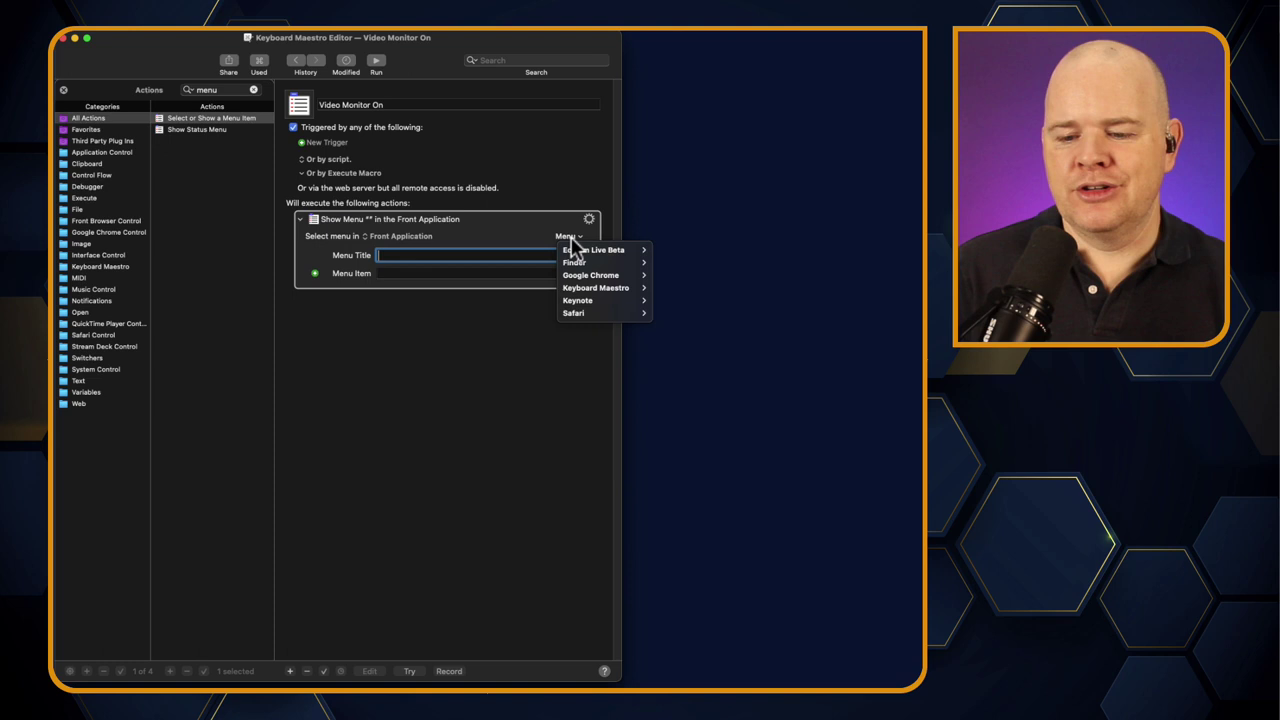
pyautogui.moveTo(578, 252)
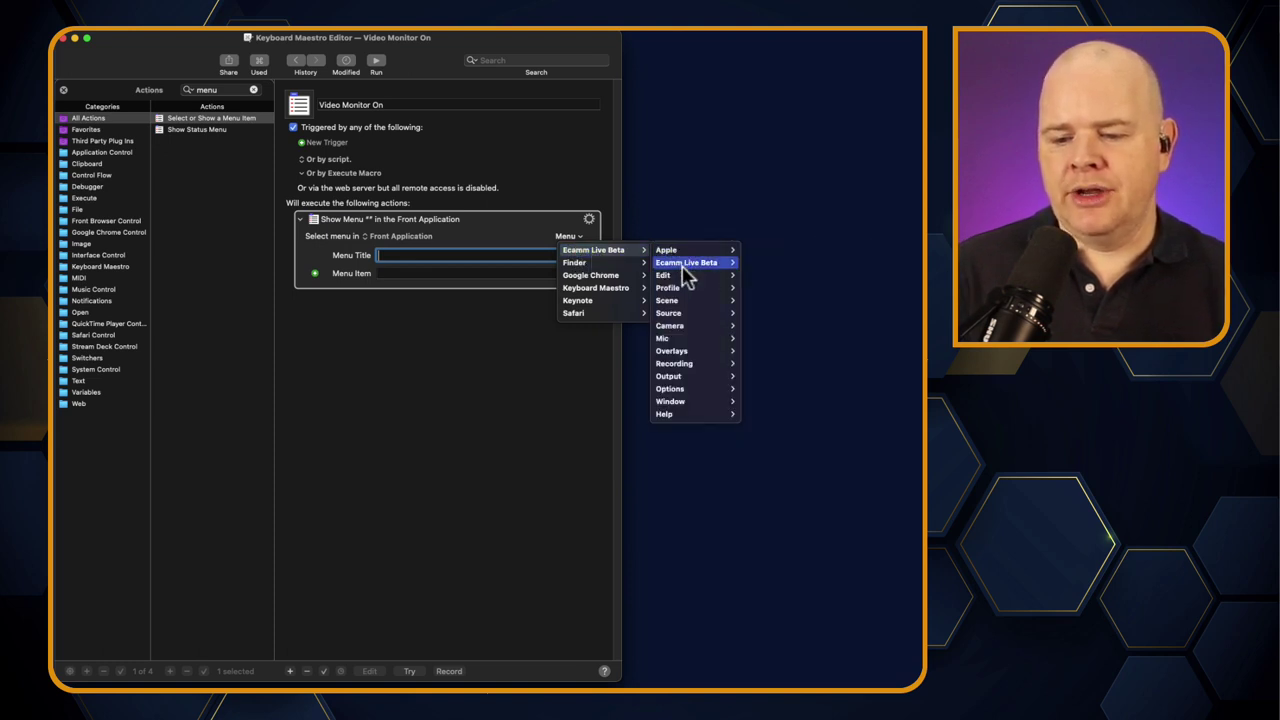
pyautogui.moveTo(688, 380)
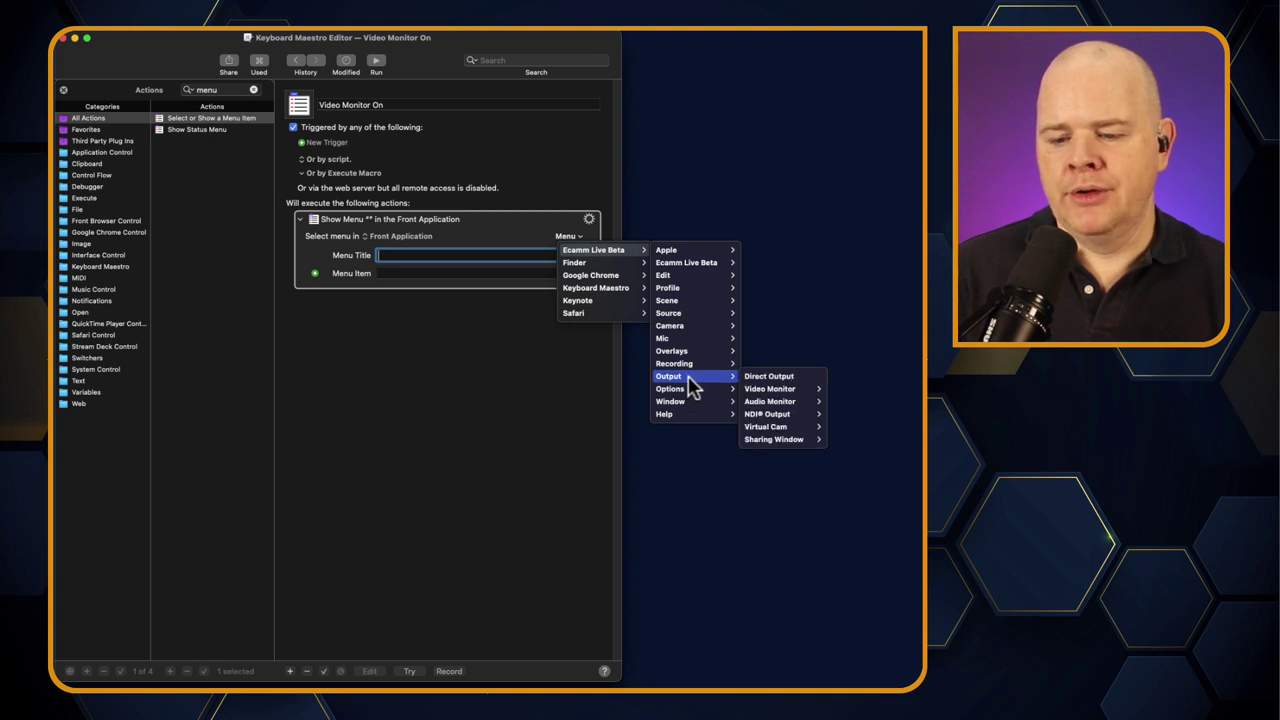
pyautogui.moveTo(766, 392)
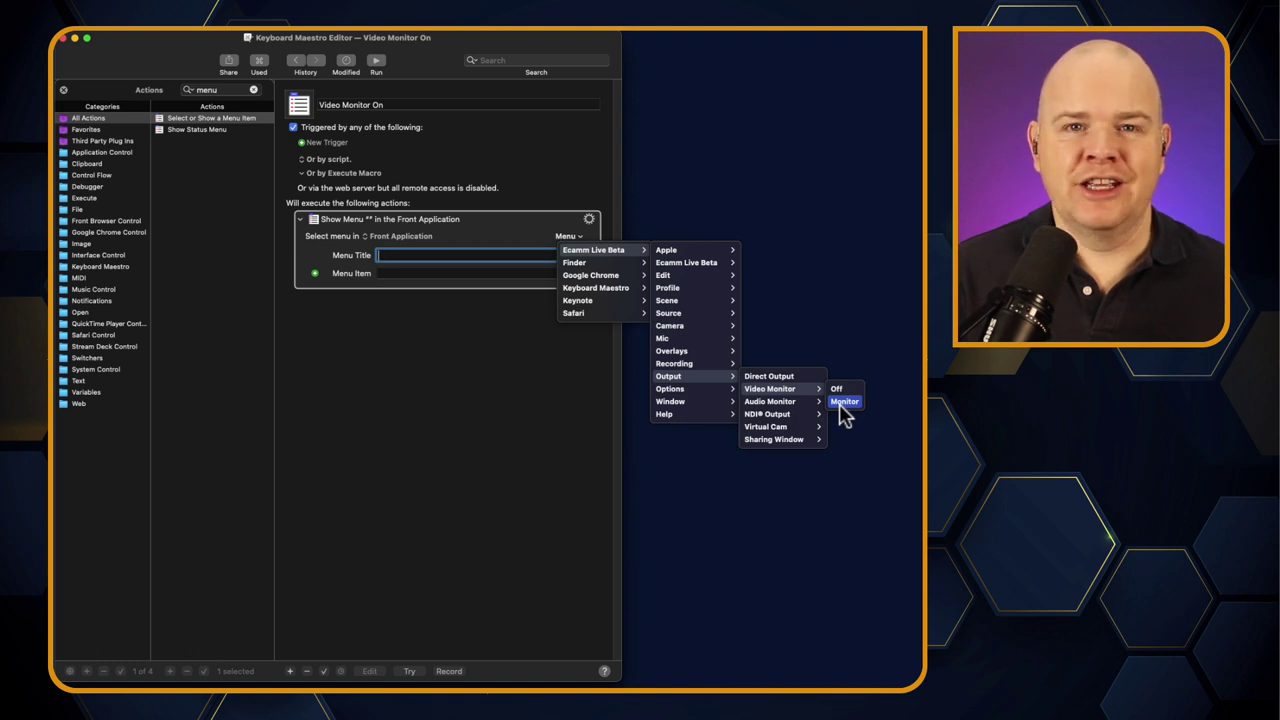
pyautogui.click(843, 412)
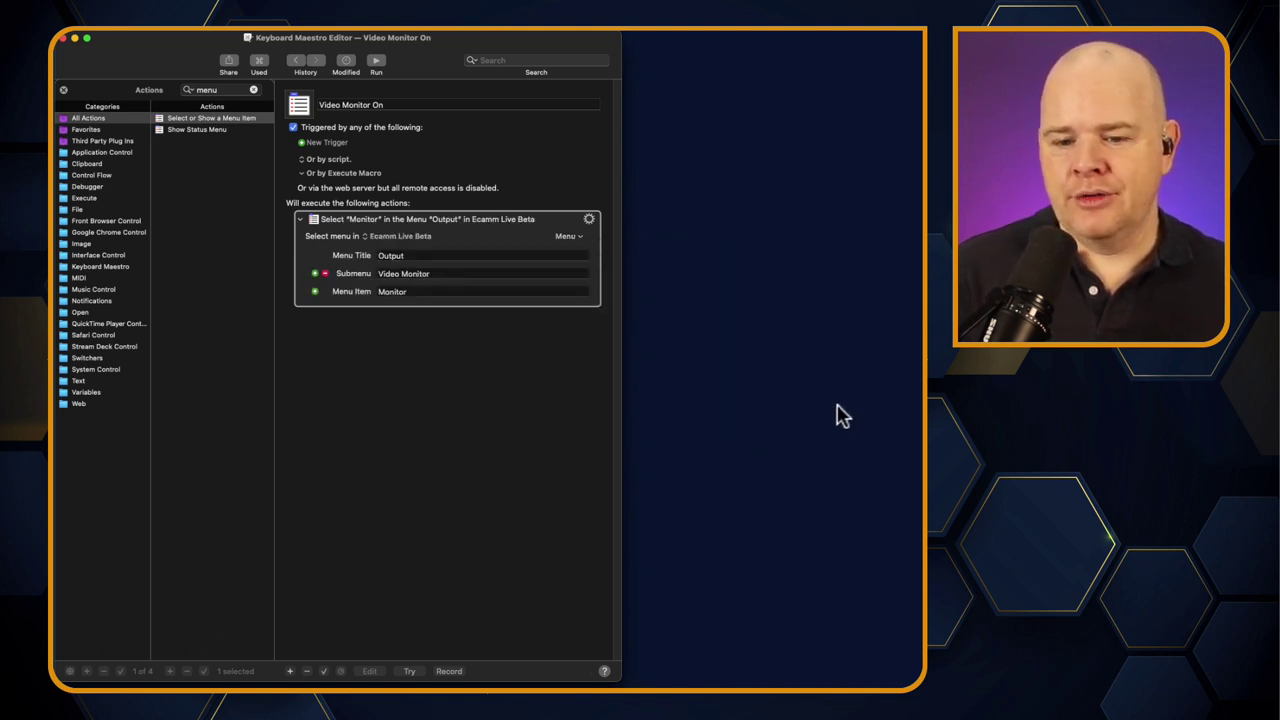
# Duplicate the Video Monitor On macro as 'Video Monitor Off' with its menu item changed to Off.
pyautogui.click(64, 90)
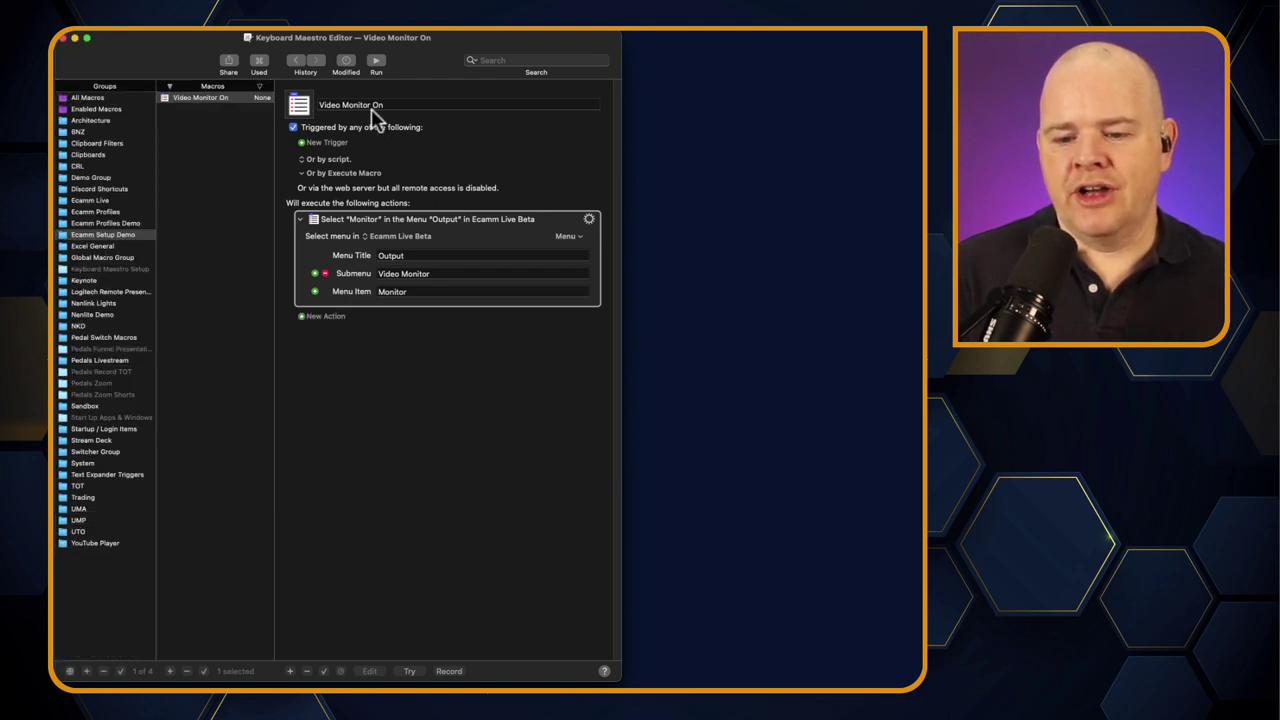
pyautogui.click(479, 238)
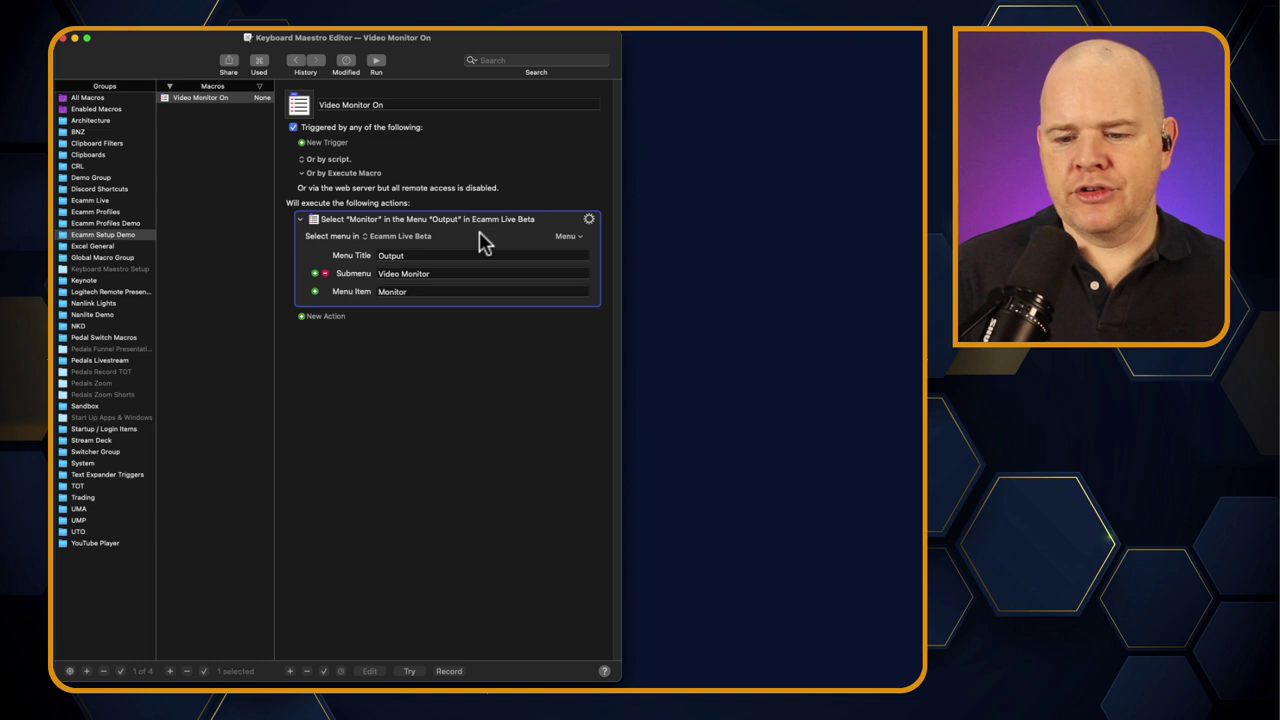
pyautogui.click(198, 100)
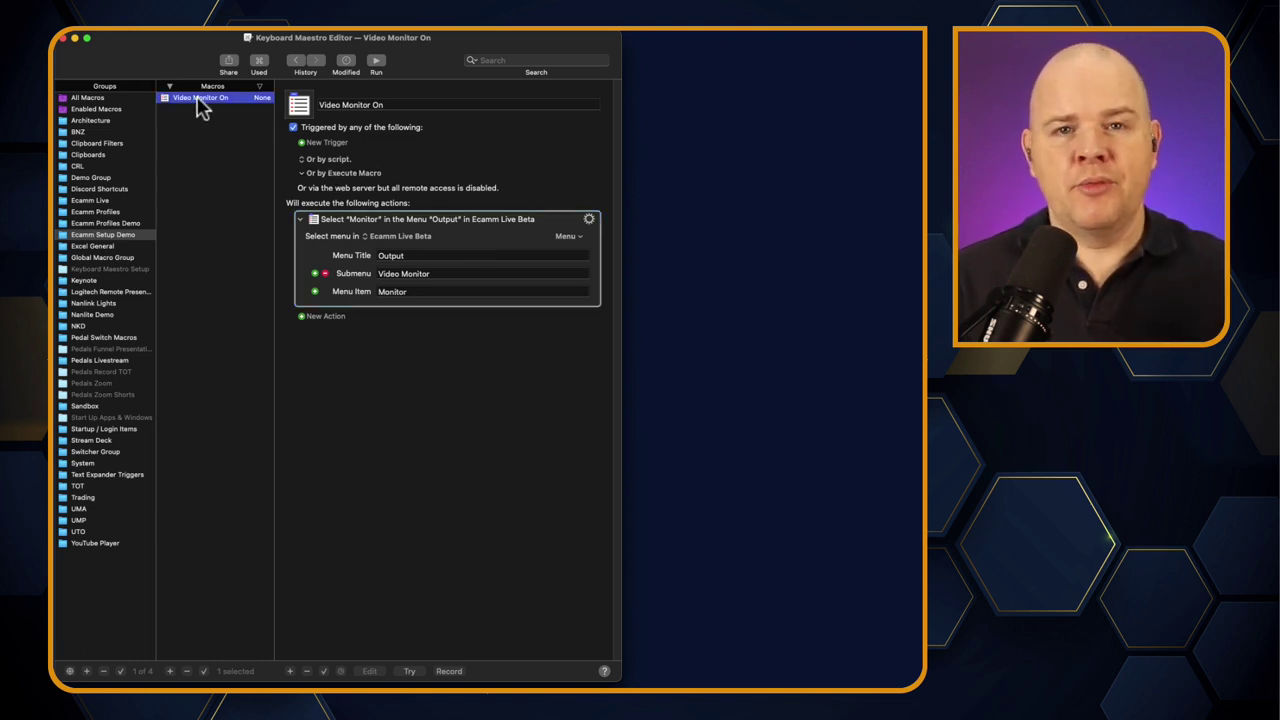
pyautogui.rightClick(200, 107)
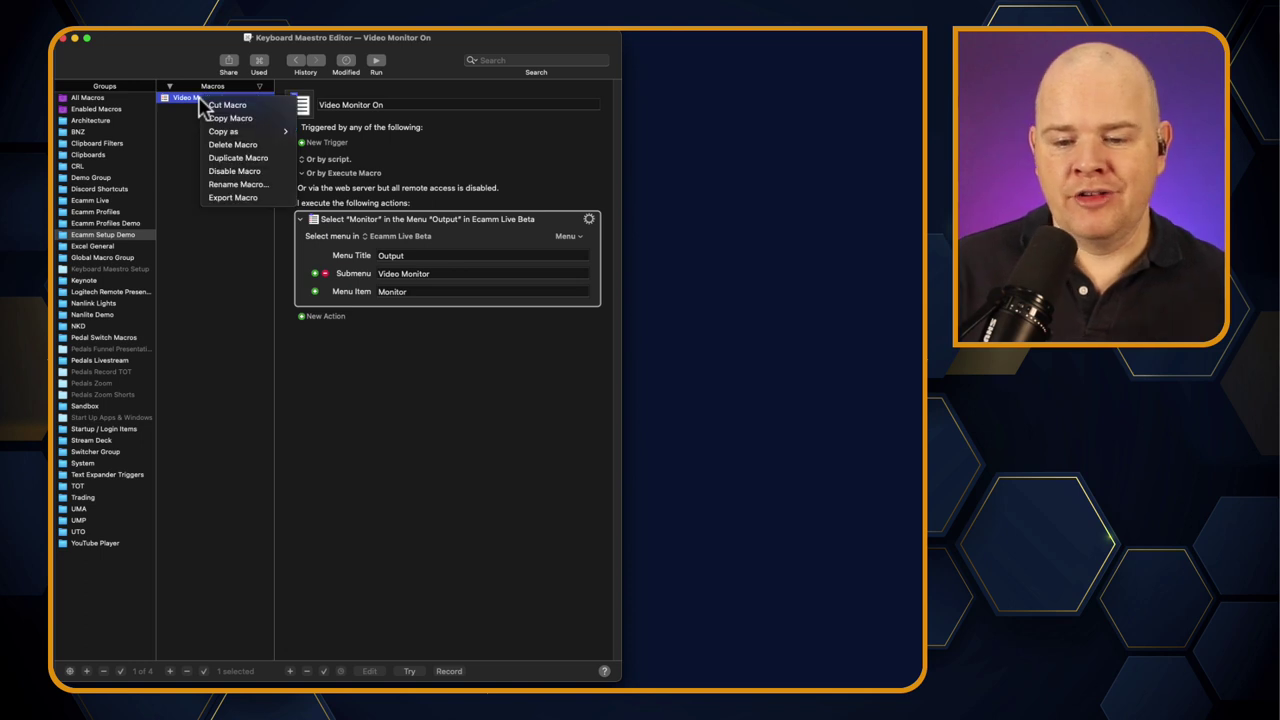
pyautogui.click(240, 158)
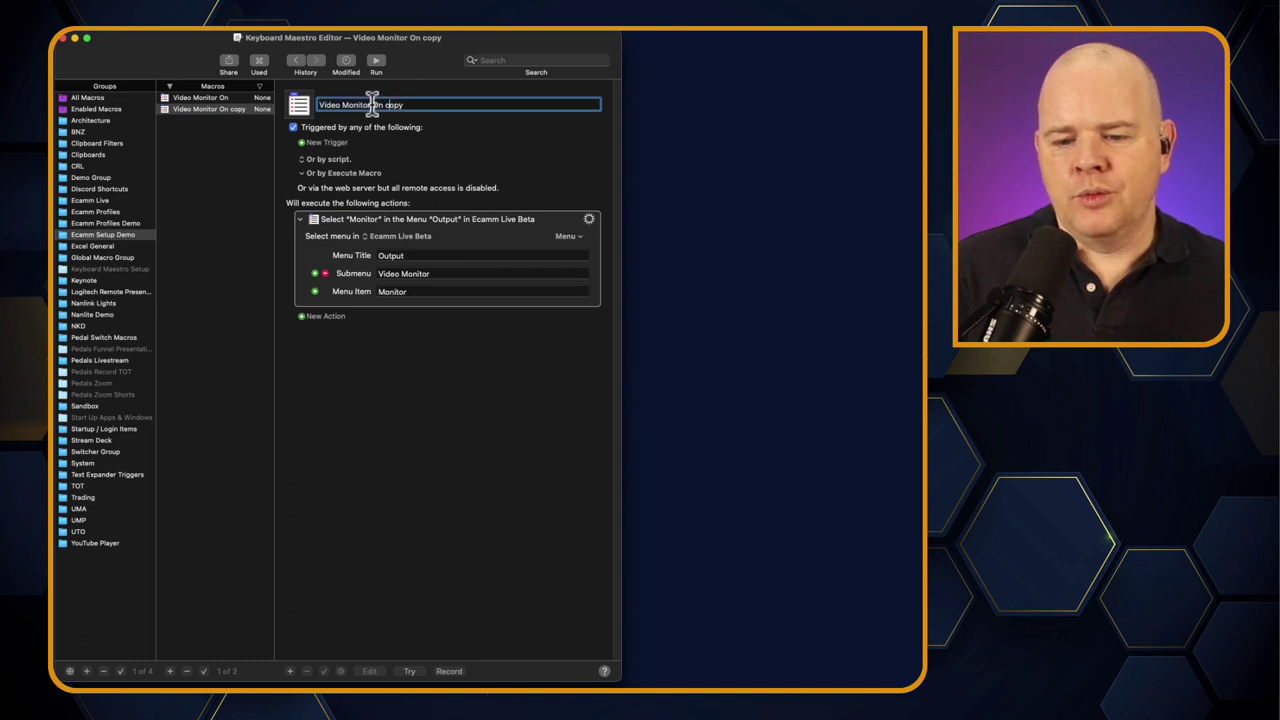
pyautogui.moveTo(371, 104); pyautogui.dragTo(408, 104)
pyautogui.press('BackSpace')
pyautogui.write('Off')
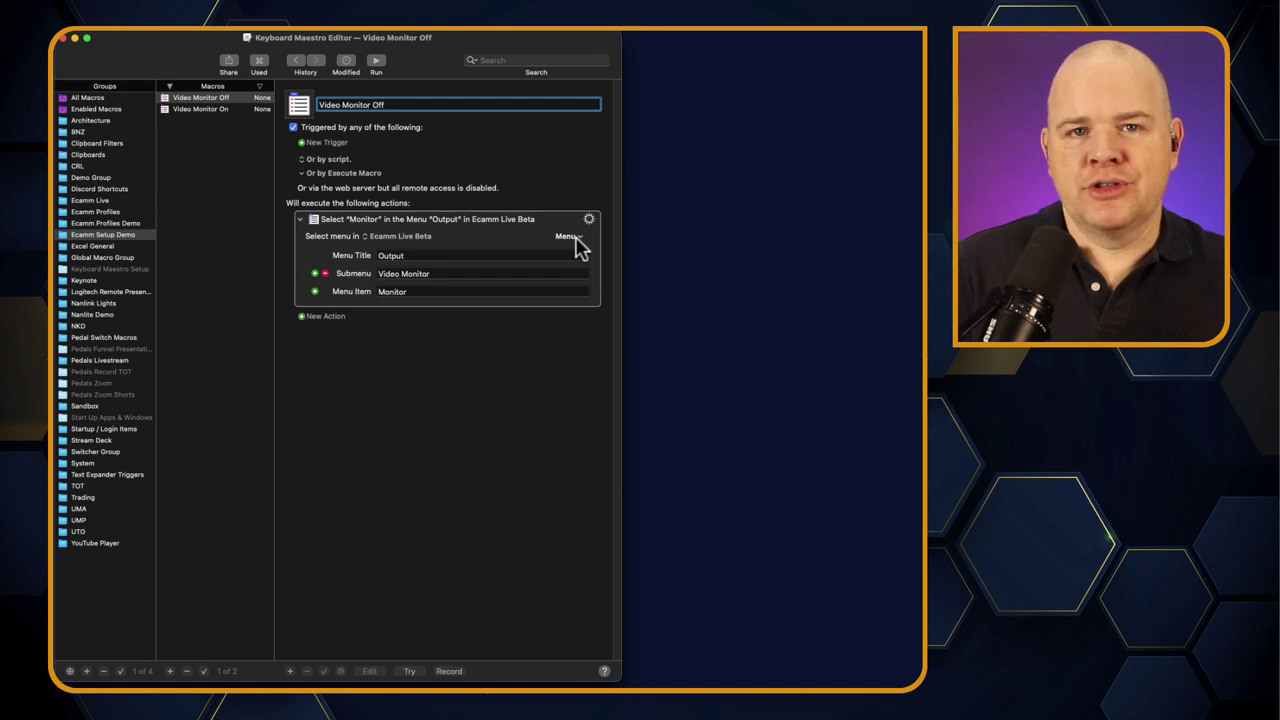
pyautogui.doubleClick(400, 291)
pyautogui.write('O')
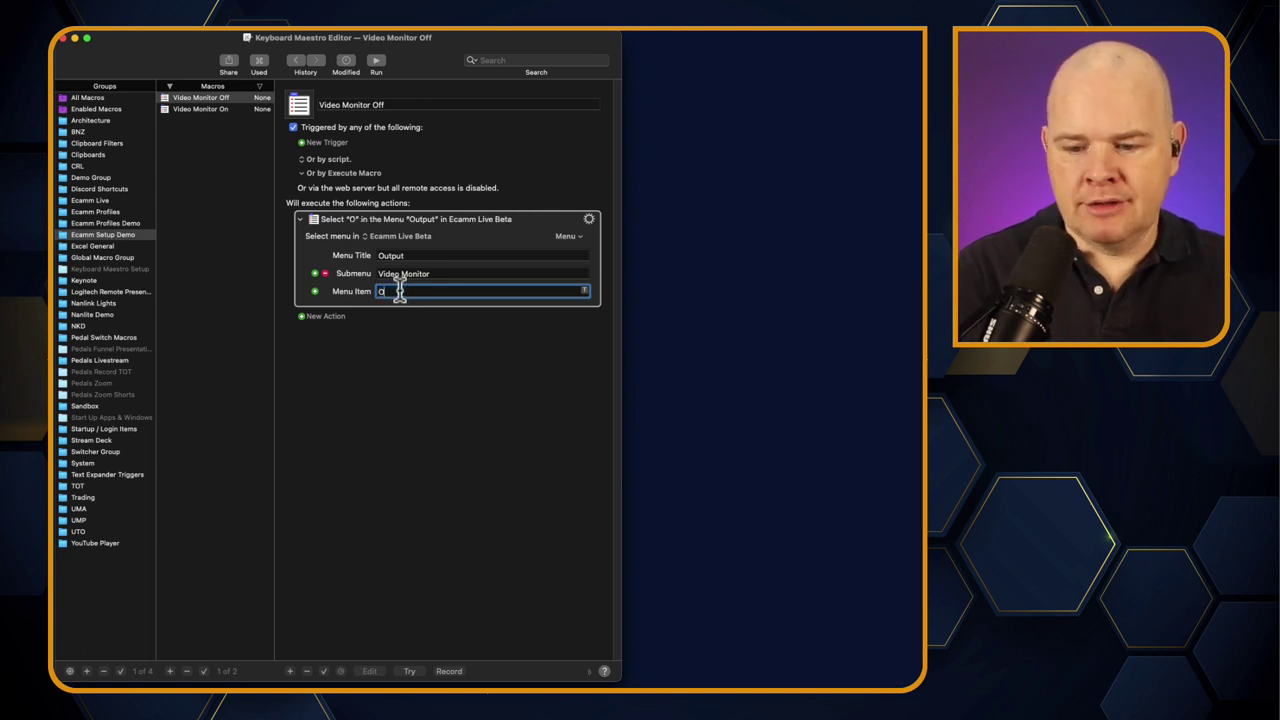
pyautogui.write('ff')
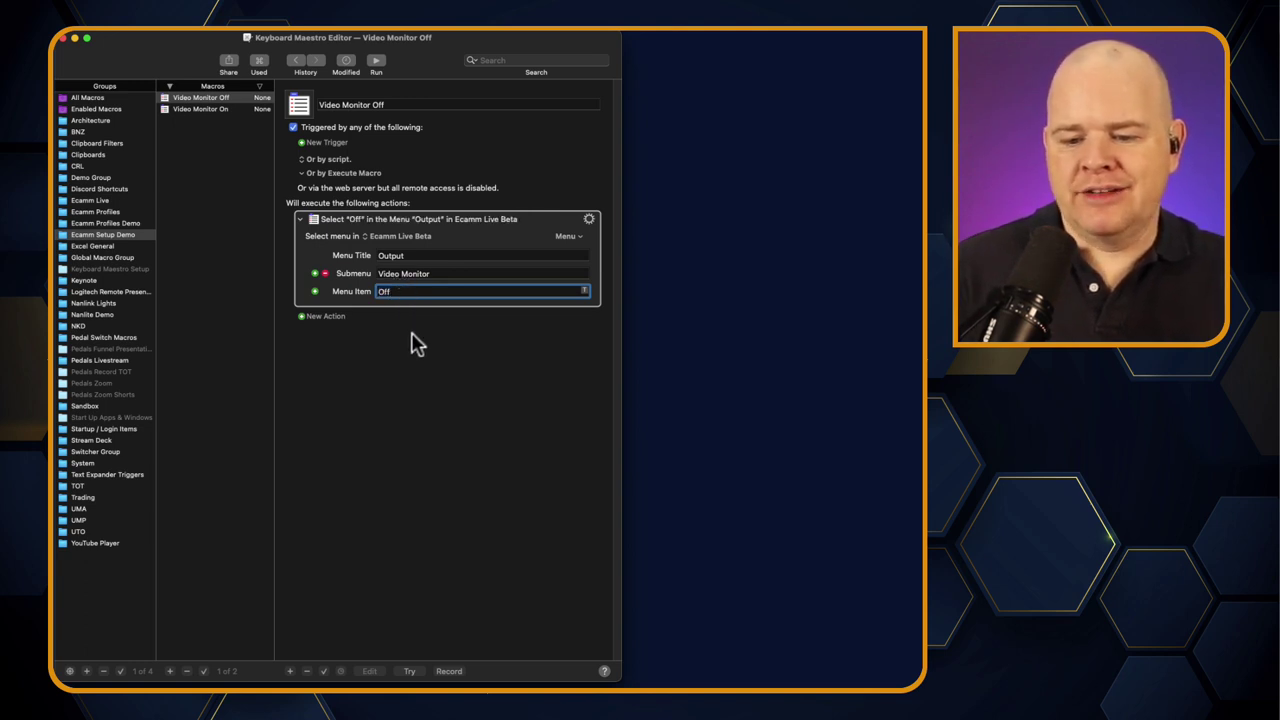
# Test-run the Video Monitor Off and Video Monitor On macros.
pyautogui.click(207, 109)
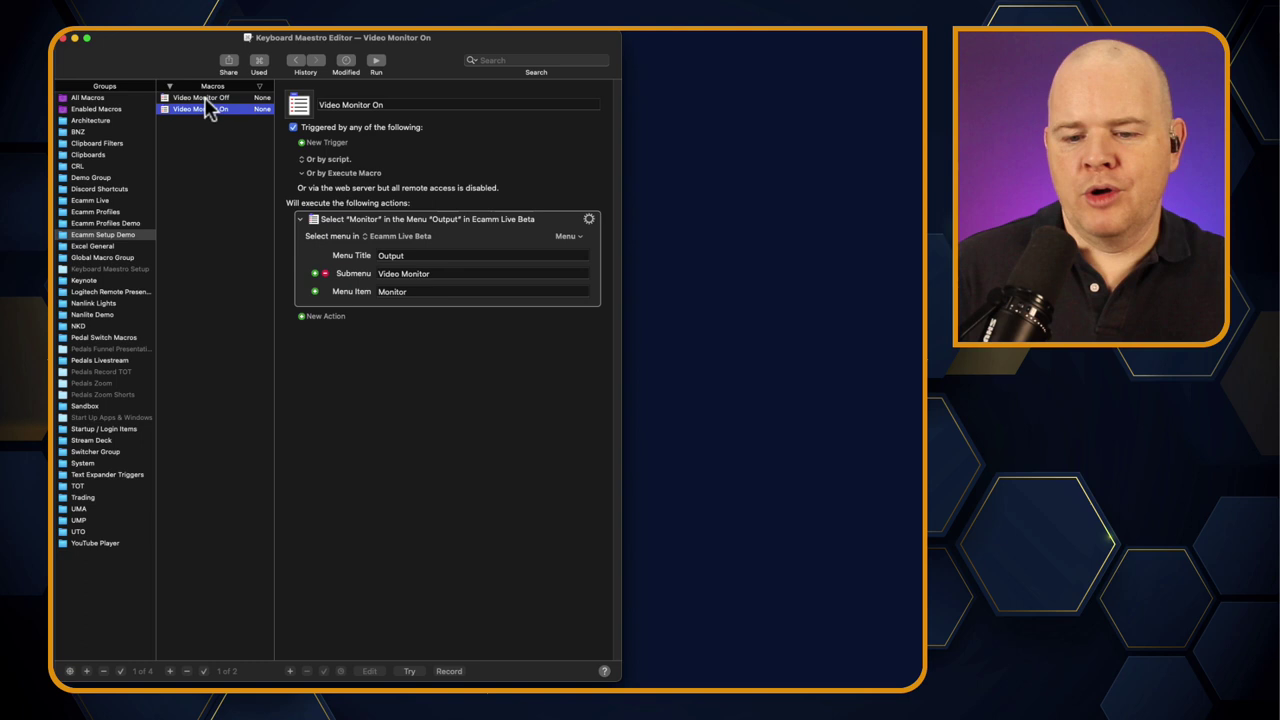
pyautogui.click(205, 98)
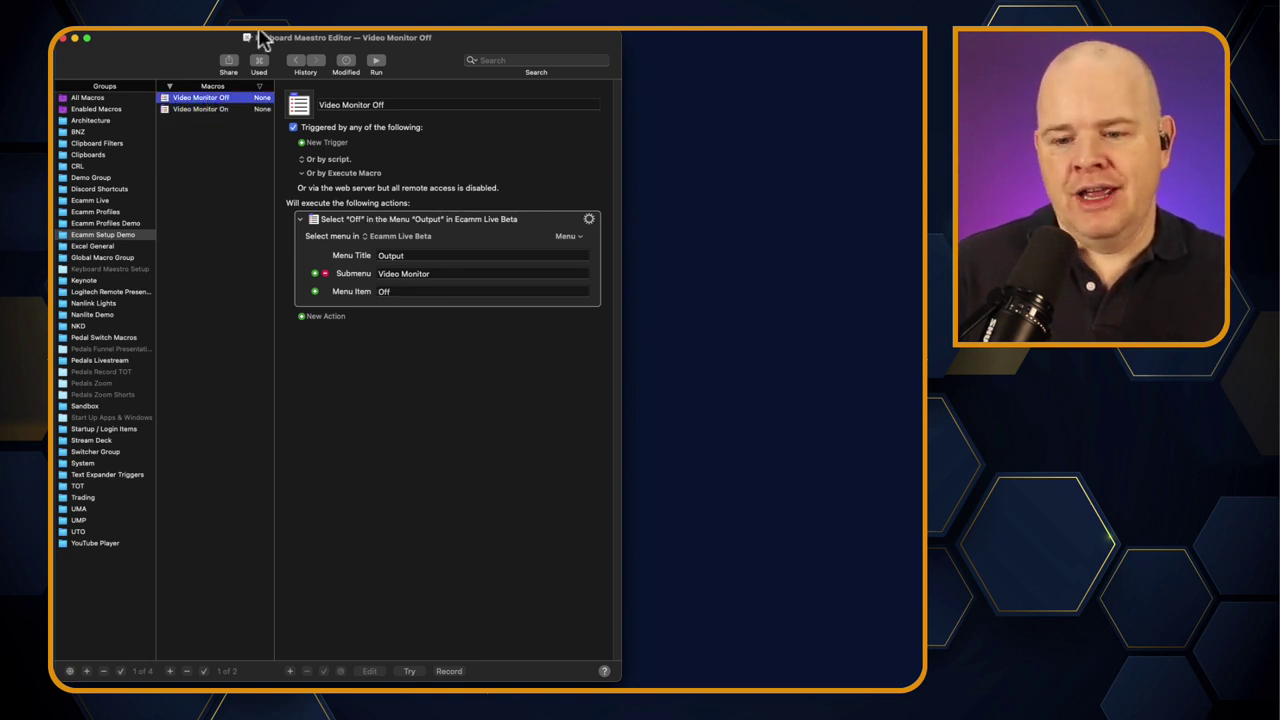
pyautogui.click(376, 62)
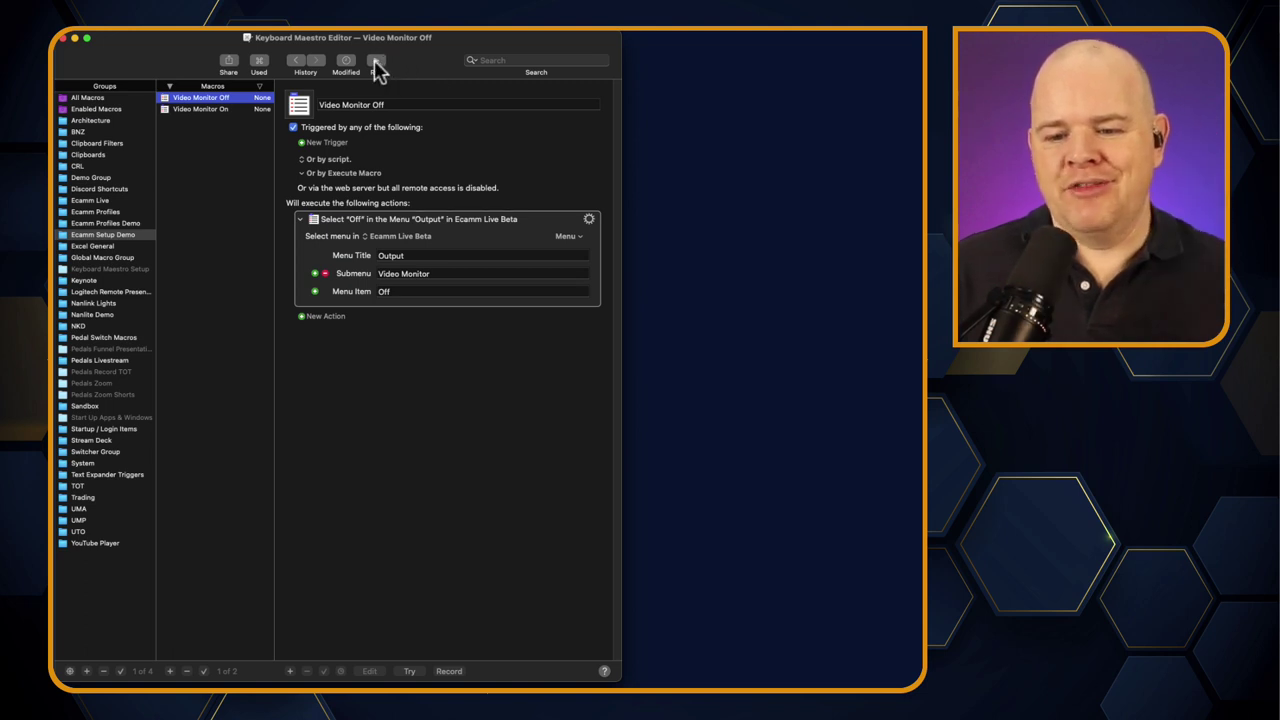
pyautogui.click(200, 110)
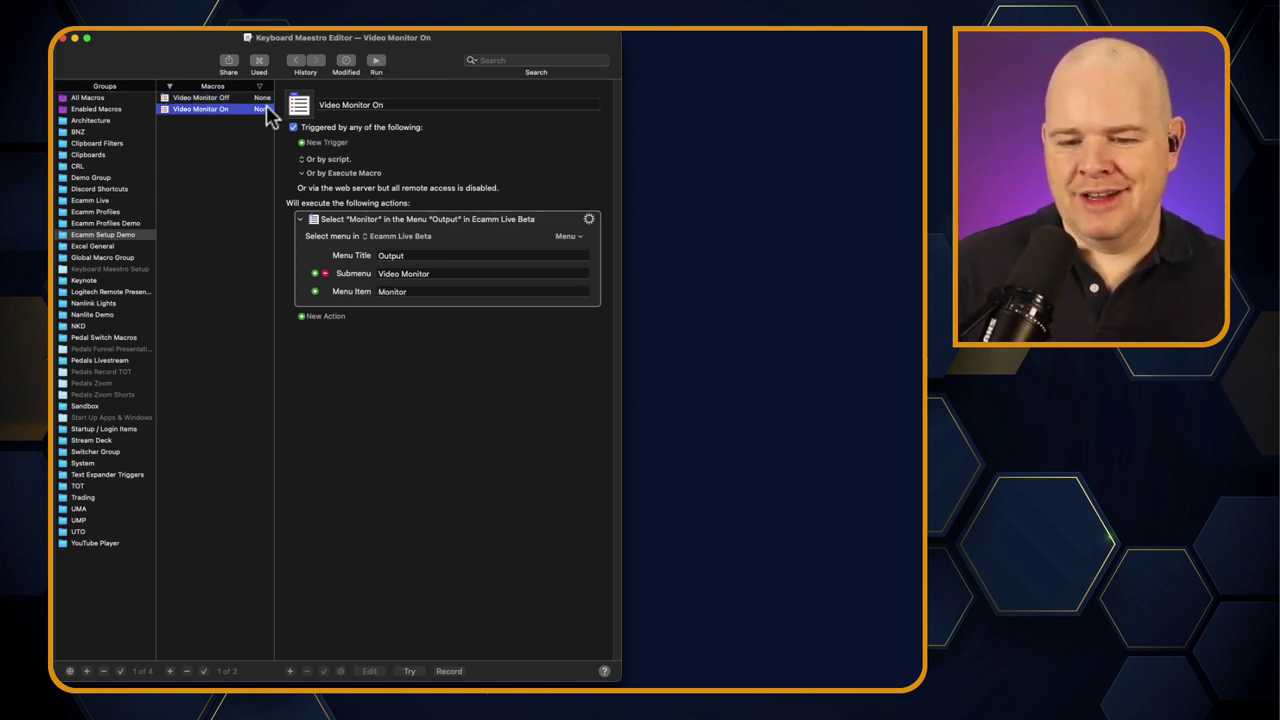
pyautogui.click(377, 63)
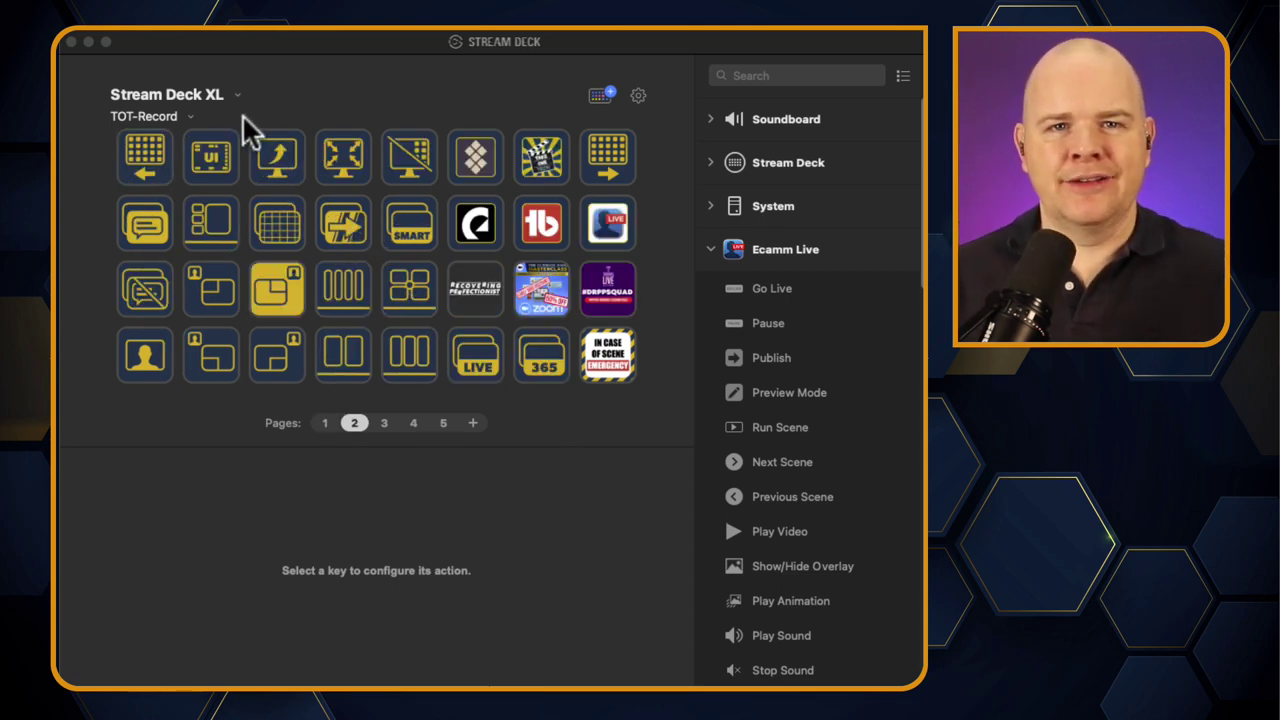
# Select the empty bottom-row key, collapse Ecamm Live and Discord, and expand Stream Deck and System actions.
pyautogui.click(276, 150)
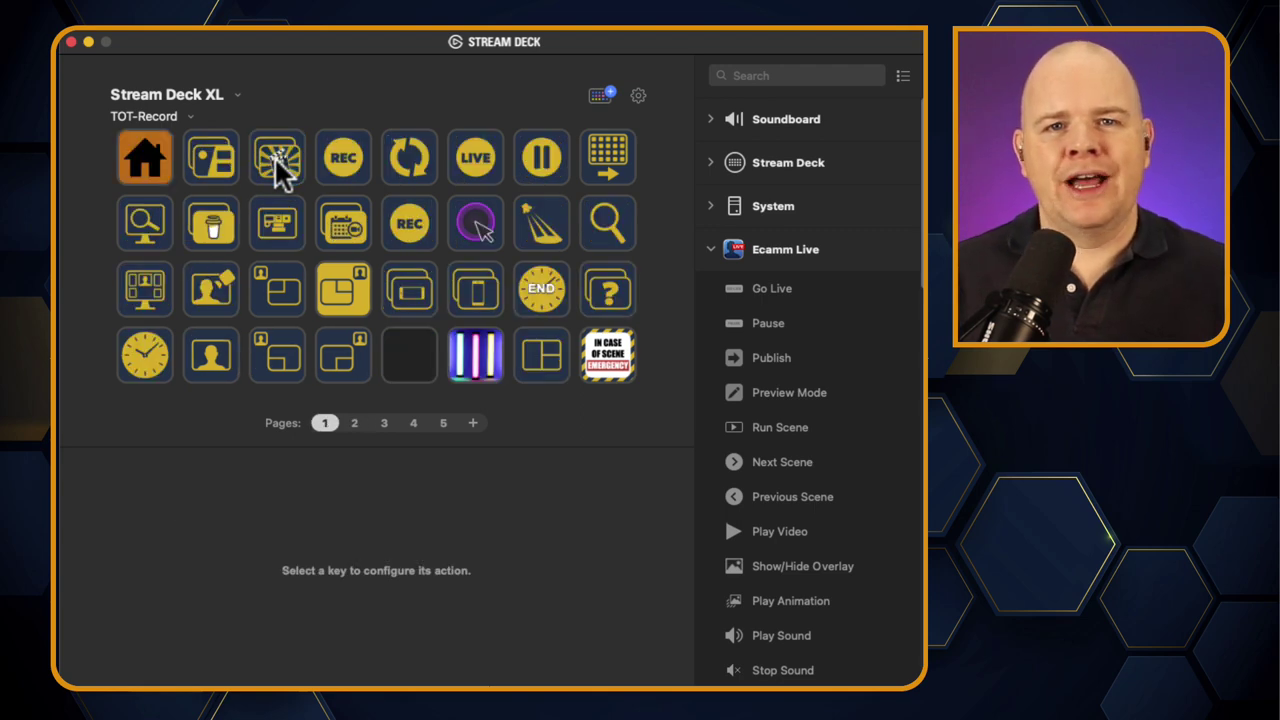
pyautogui.click(396, 351)
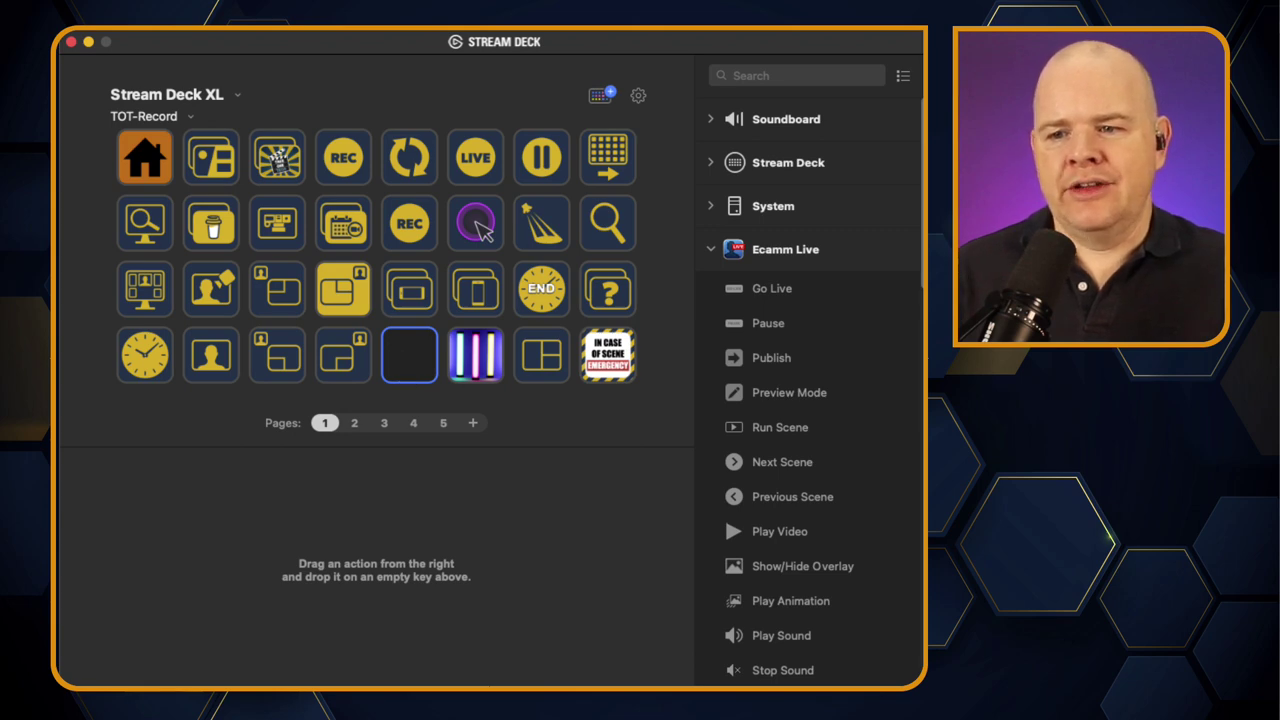
pyautogui.click(709, 248)
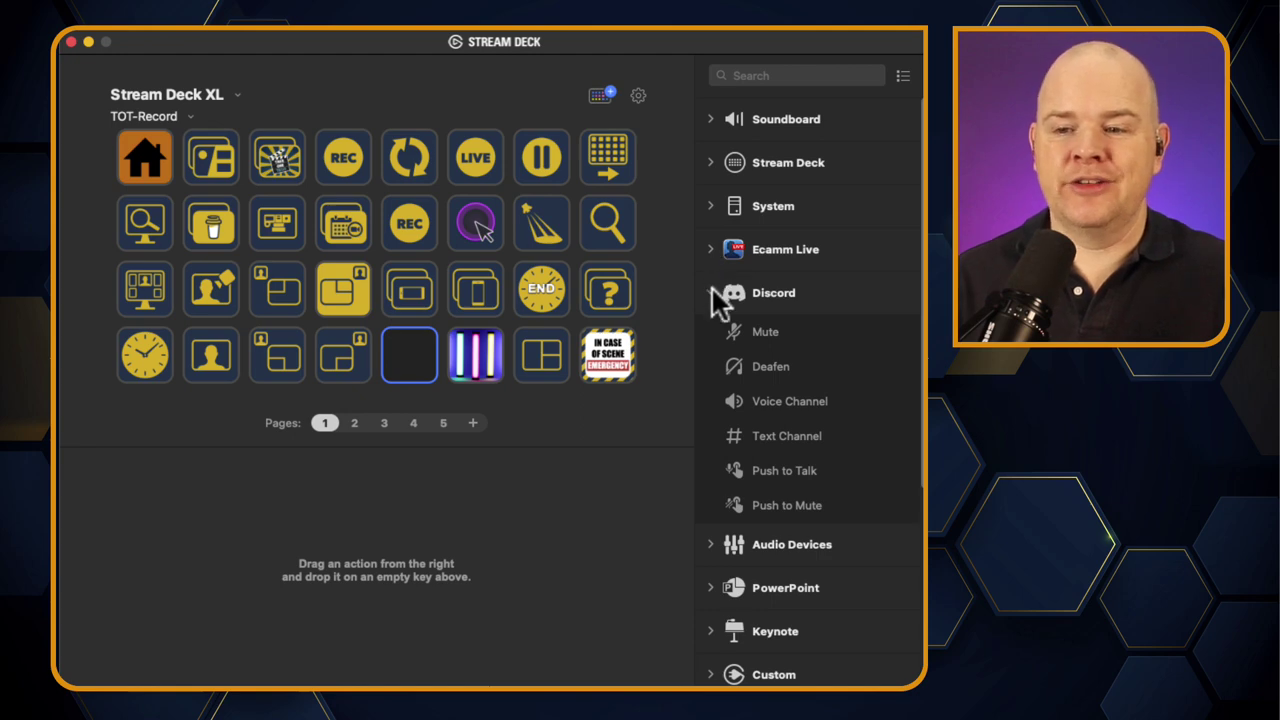
pyautogui.click(711, 293)
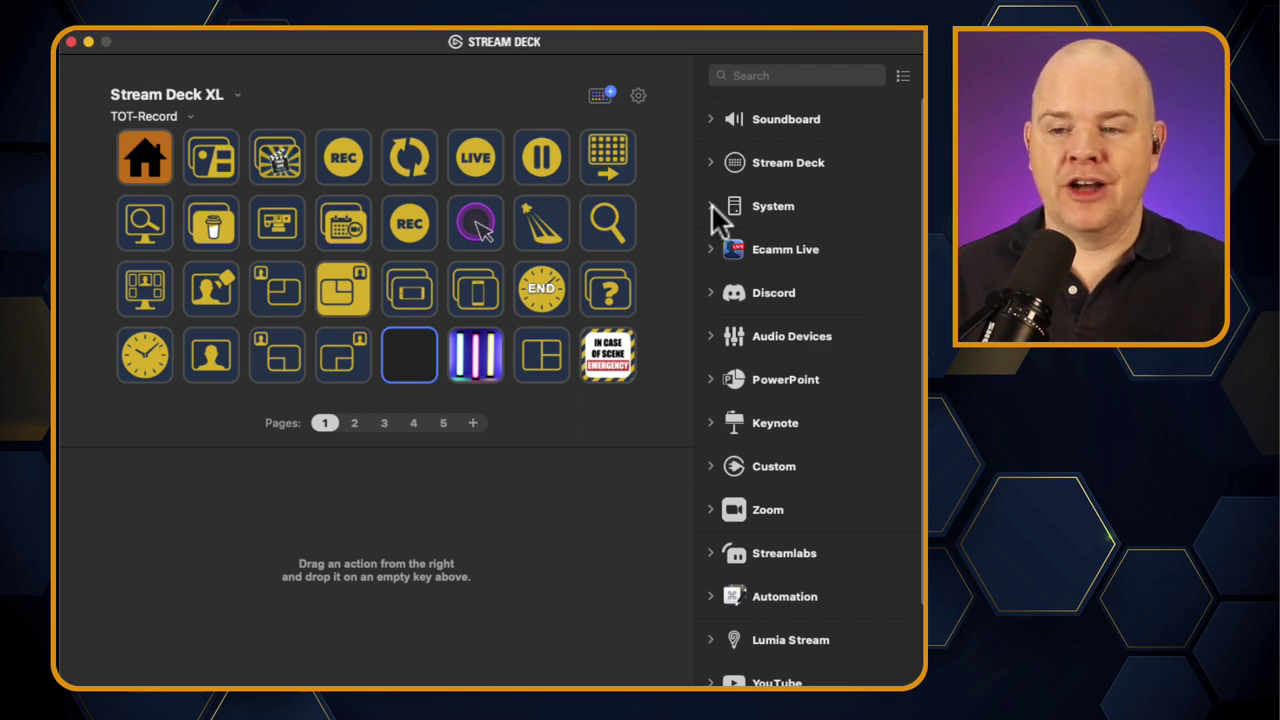
pyautogui.click(711, 163)
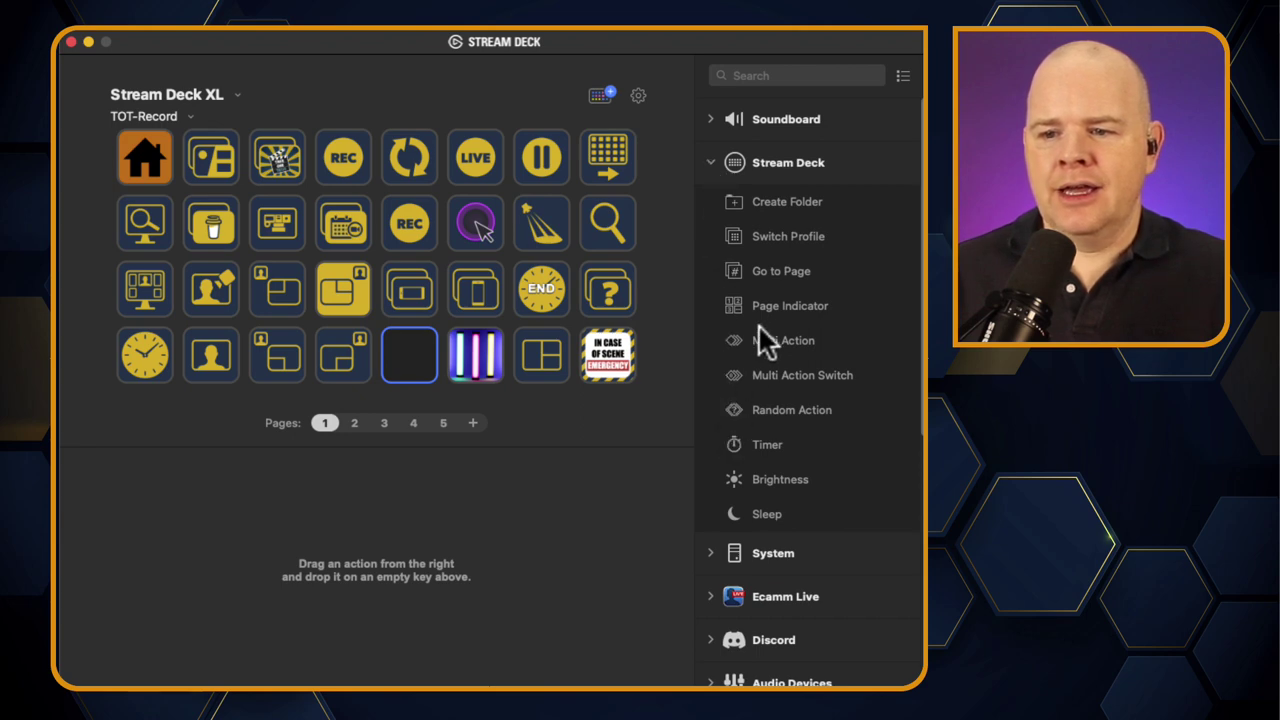
pyautogui.click(712, 551)
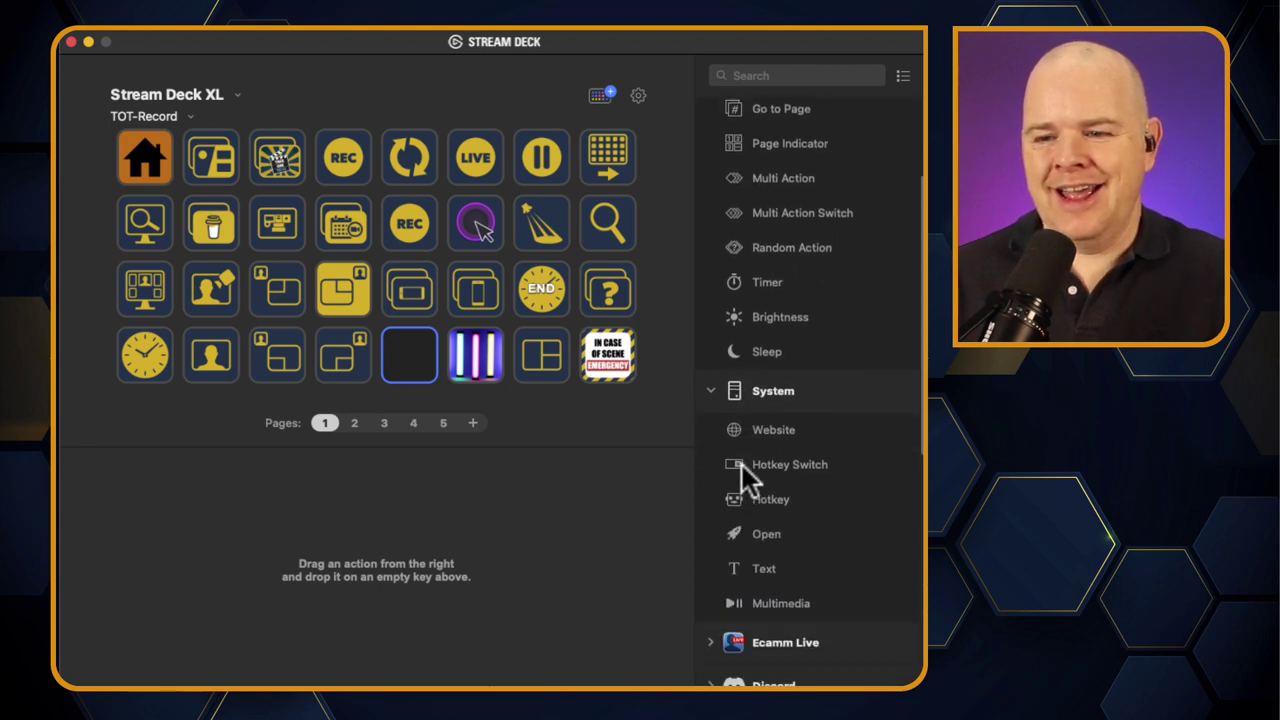
pyautogui.scroll(2, 741, 462)
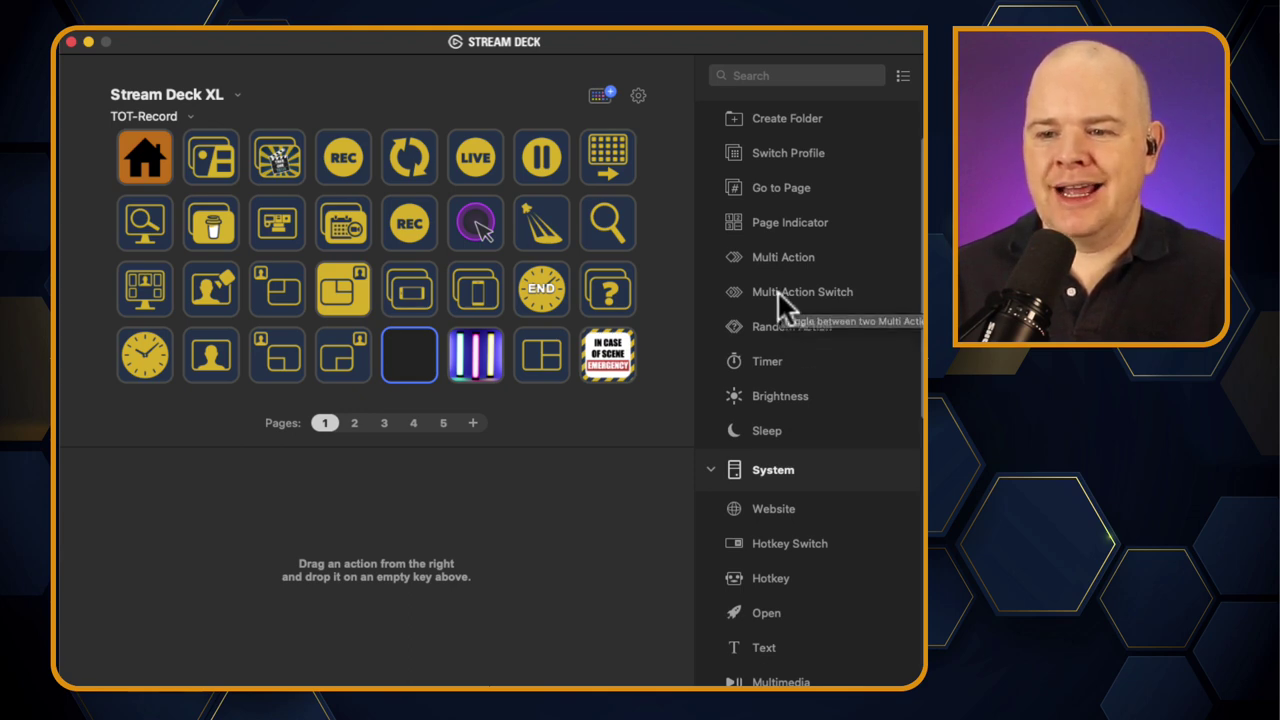
# Drag a Multi Action Switch onto the empty key, expand Custom to reveal KM Link, and return to the layout.
pyautogui.moveTo(777, 290); pyautogui.dragTo(419, 368)
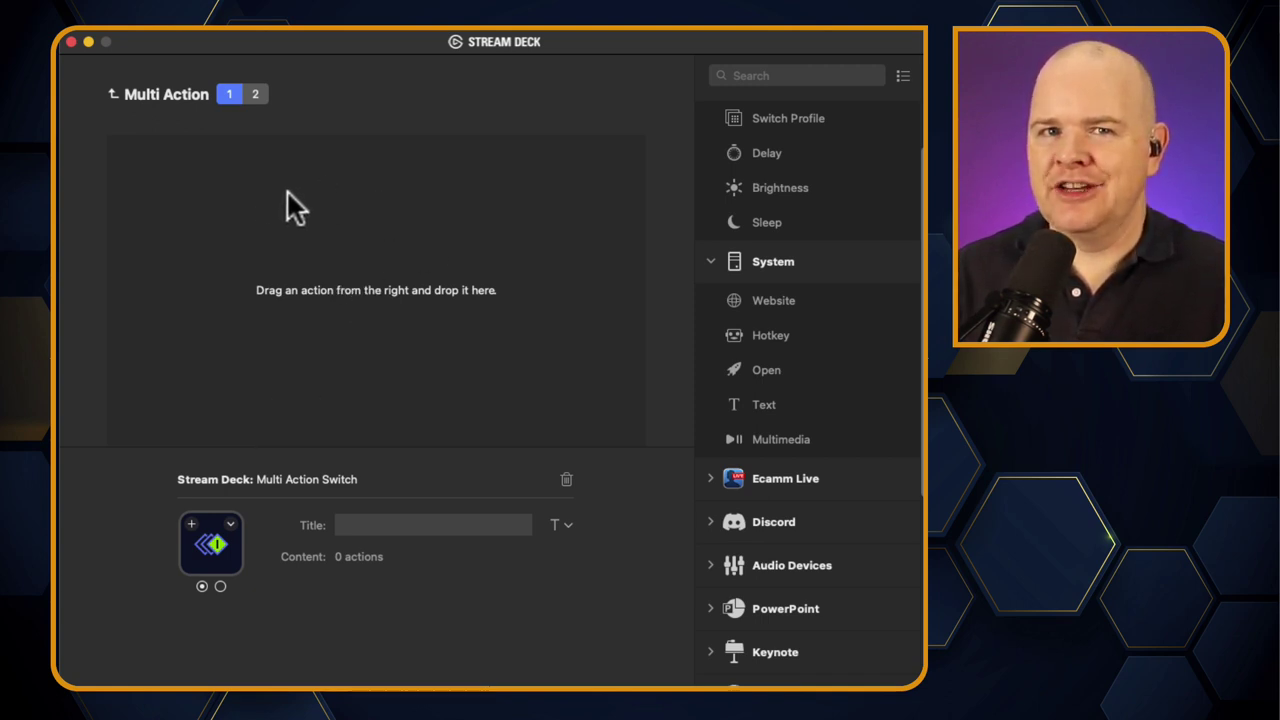
pyautogui.click(712, 262)
pyautogui.scroll(3, 712, 266)
pyautogui.click(712, 161)
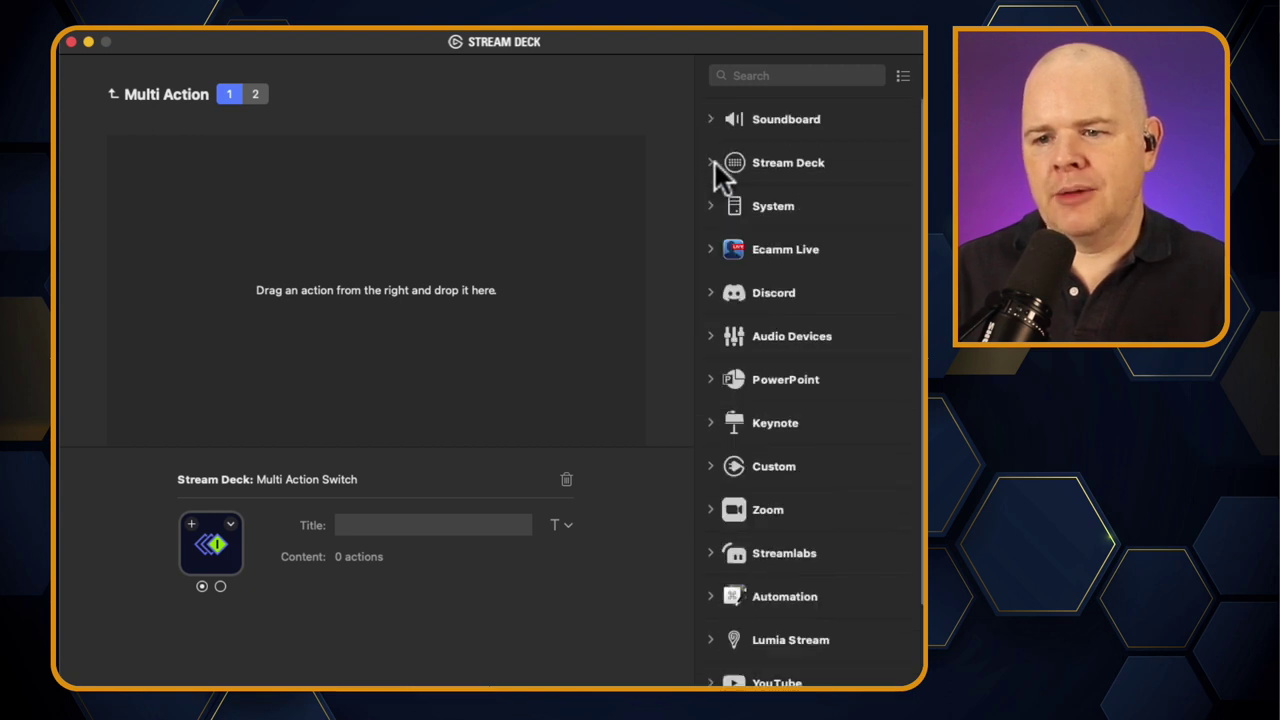
pyautogui.scroll(-2, 766, 431)
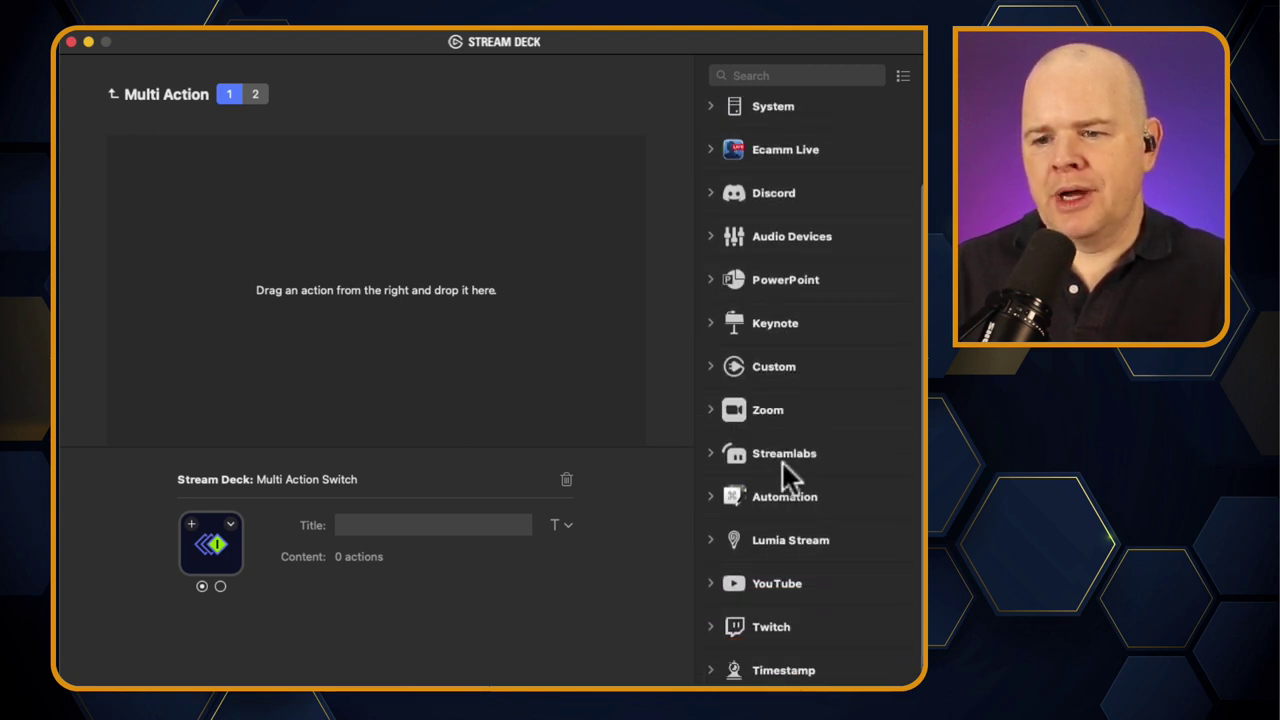
pyautogui.click(712, 367)
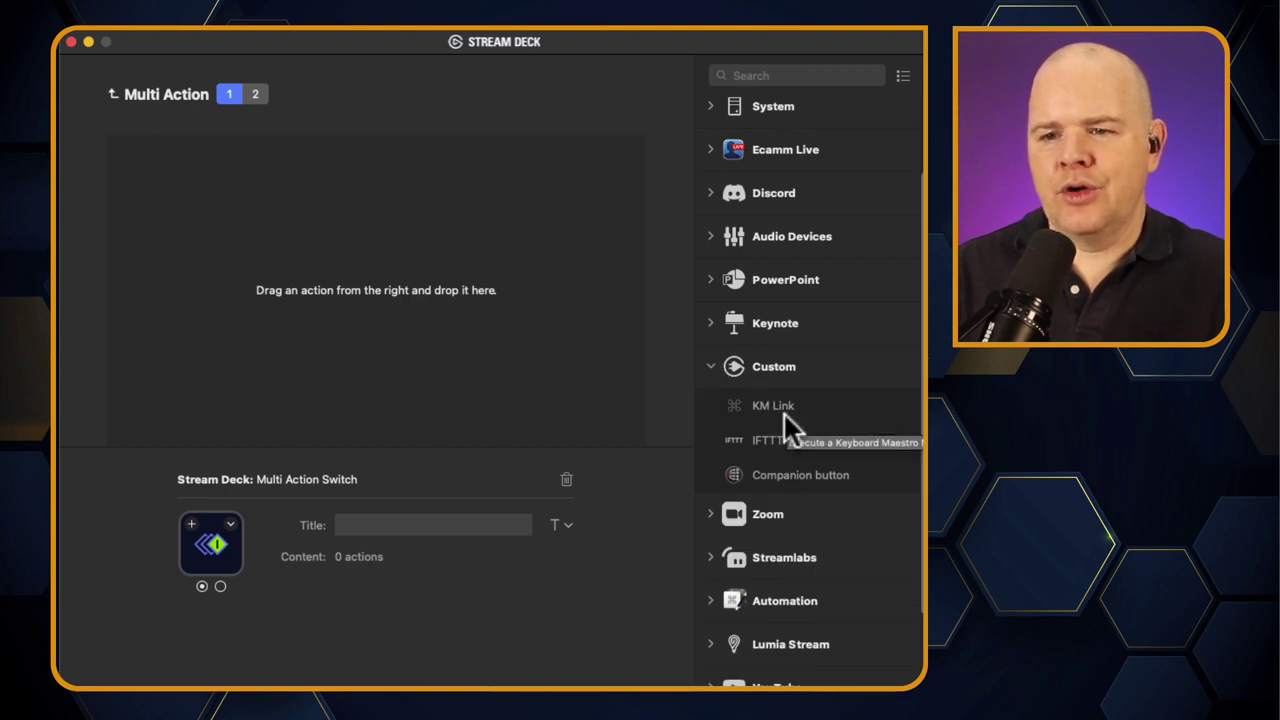
pyautogui.click(108, 94)
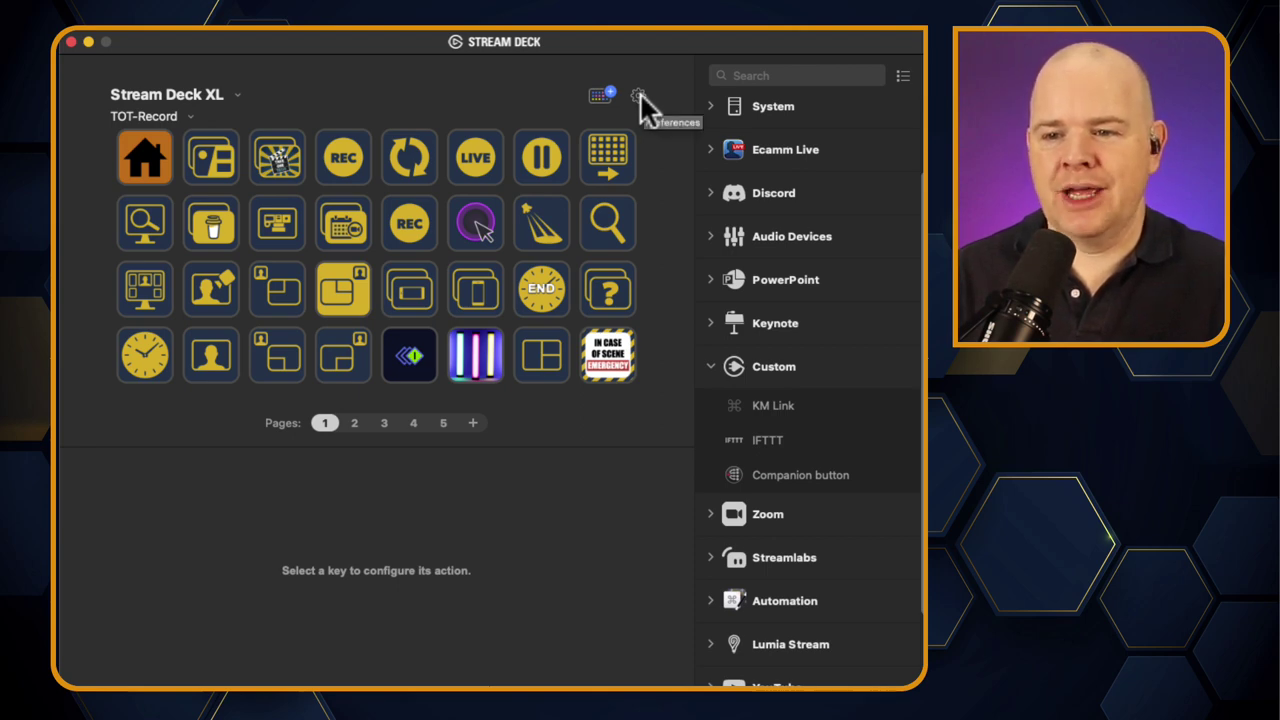
pyautogui.click(602, 94)
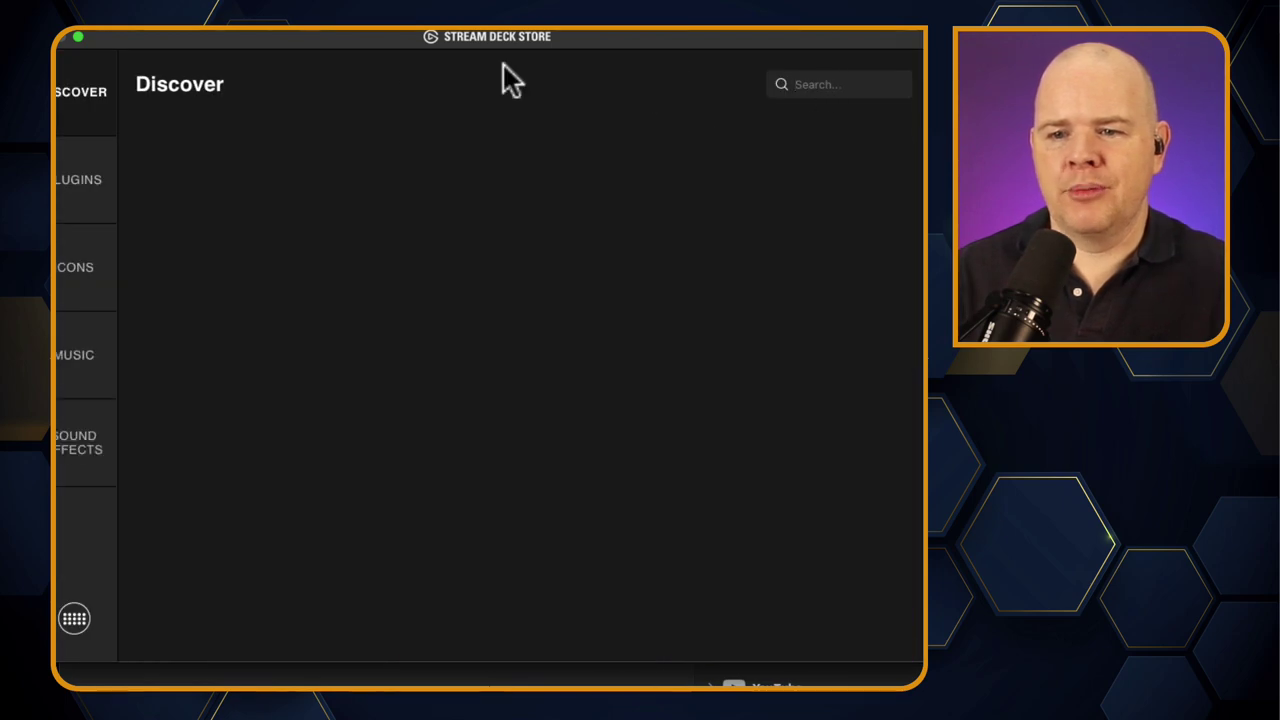
pyautogui.click(50, 40)
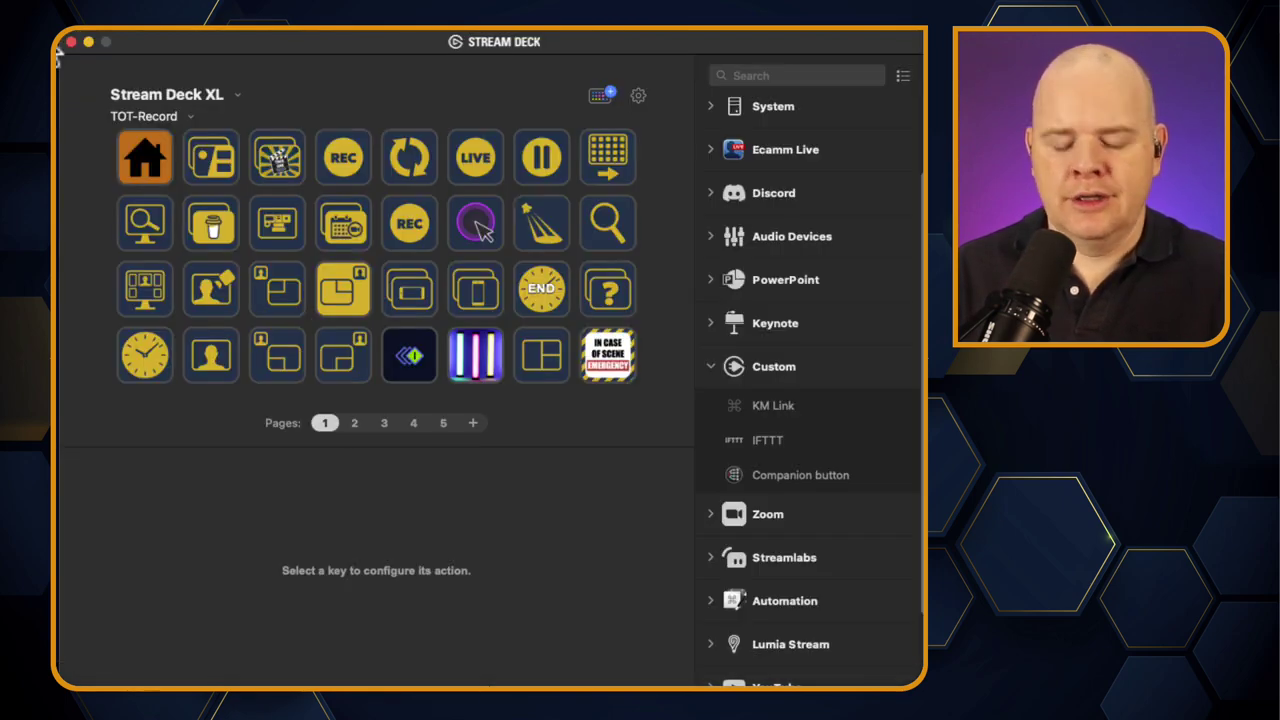
pyautogui.click(604, 95)
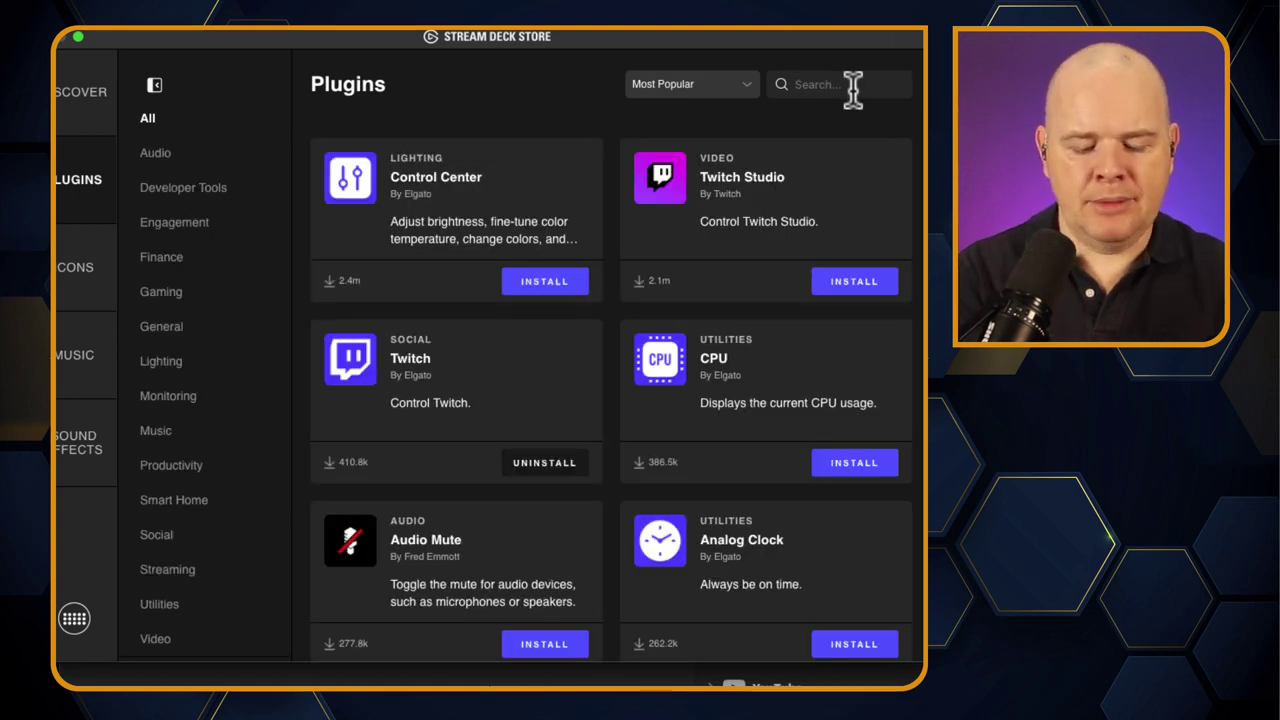
pyautogui.click(850, 88)
pyautogui.write('kmloink')
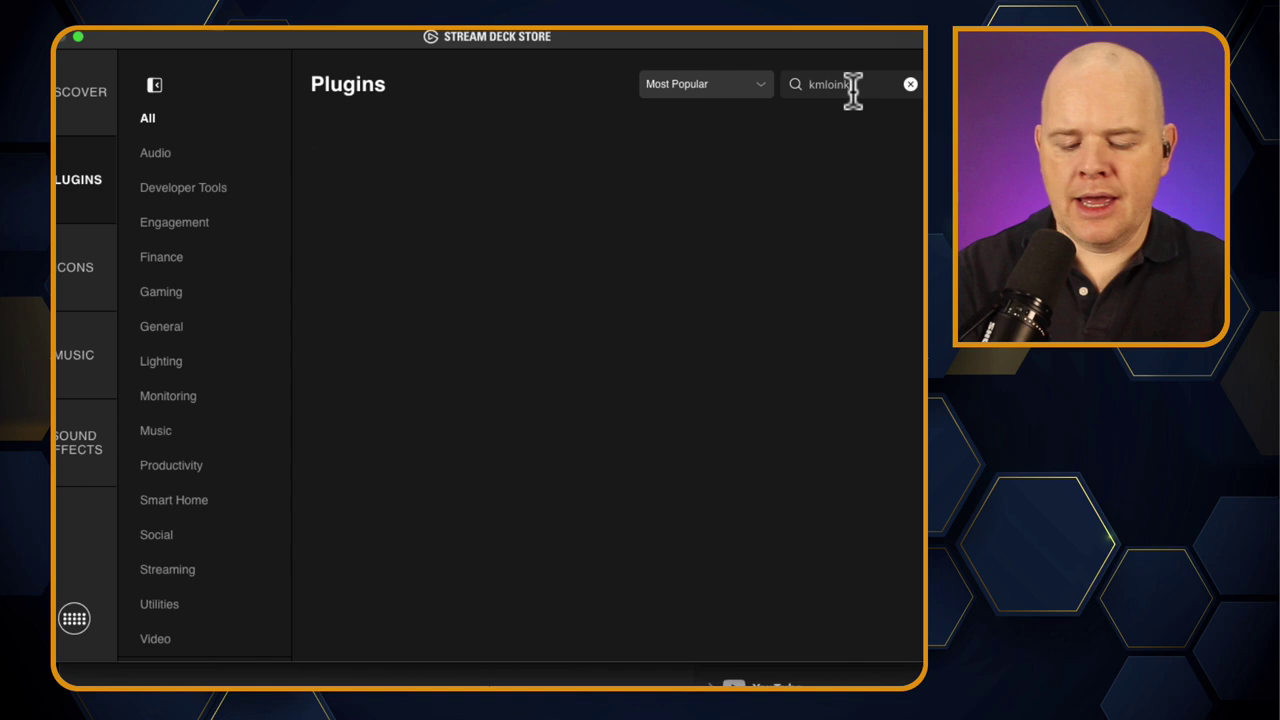
pyautogui.press('BackSpace')
pyautogui.press('BackSpace')
pyautogui.press('BackSpace')
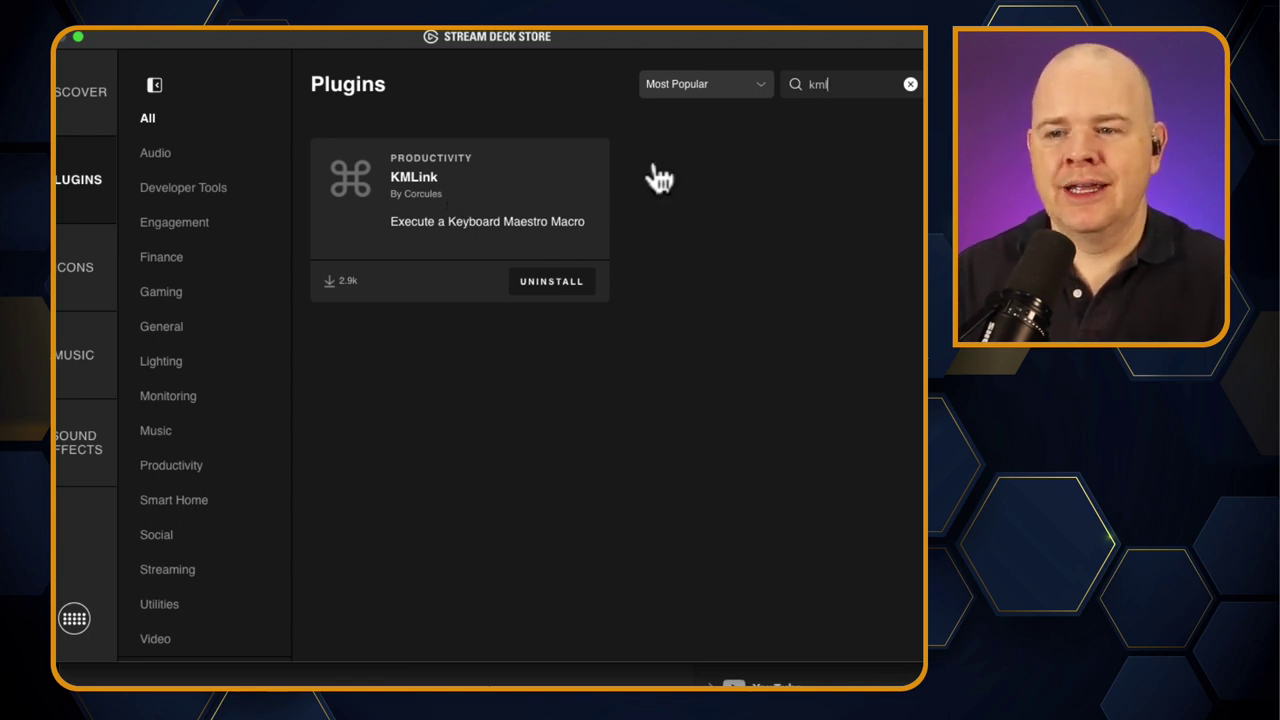
pyautogui.click(57, 46)
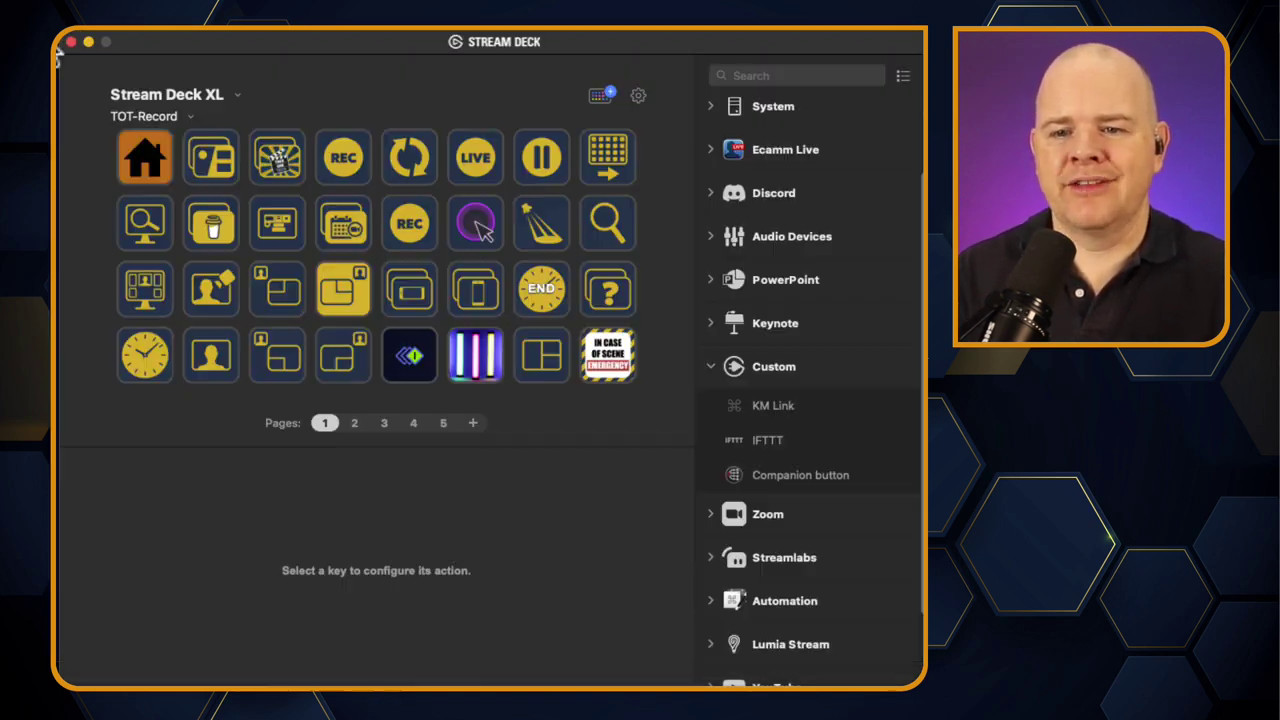
# Add a KM Link action running the Video Monitor Off macro to the switch's first state.
pyautogui.doubleClick(417, 355)
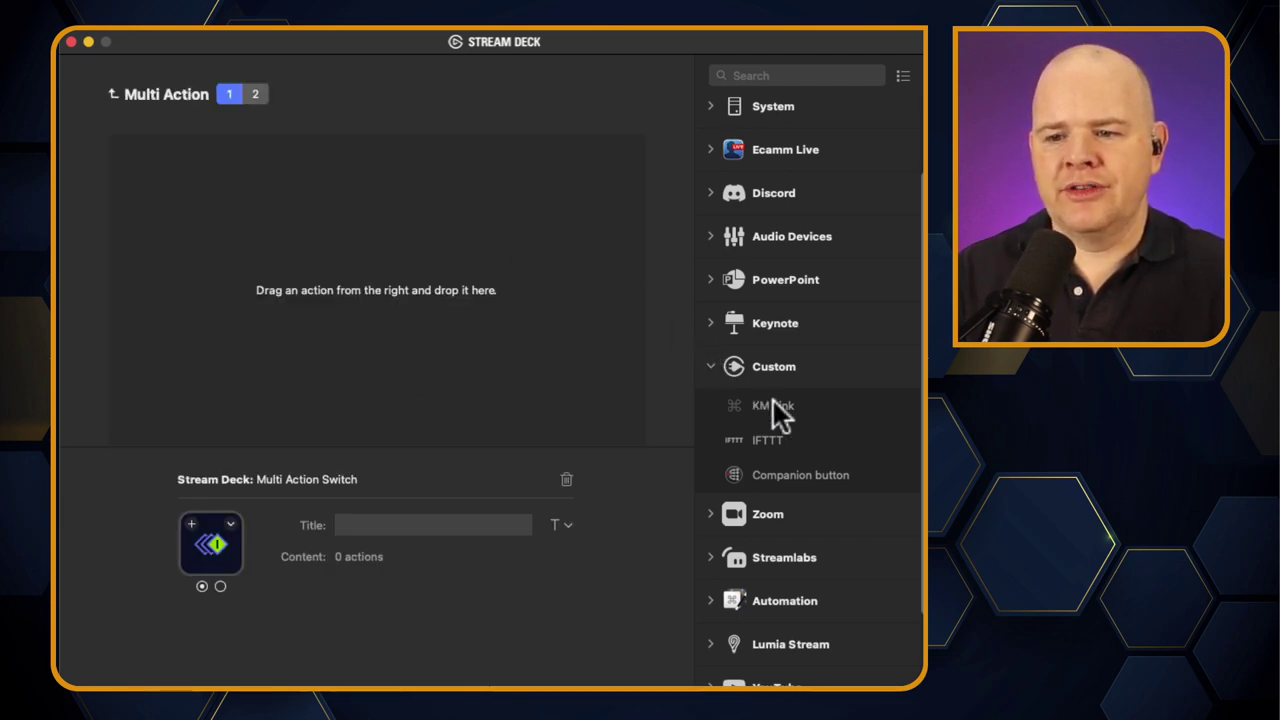
pyautogui.moveTo(786, 414); pyautogui.dragTo(246, 202)
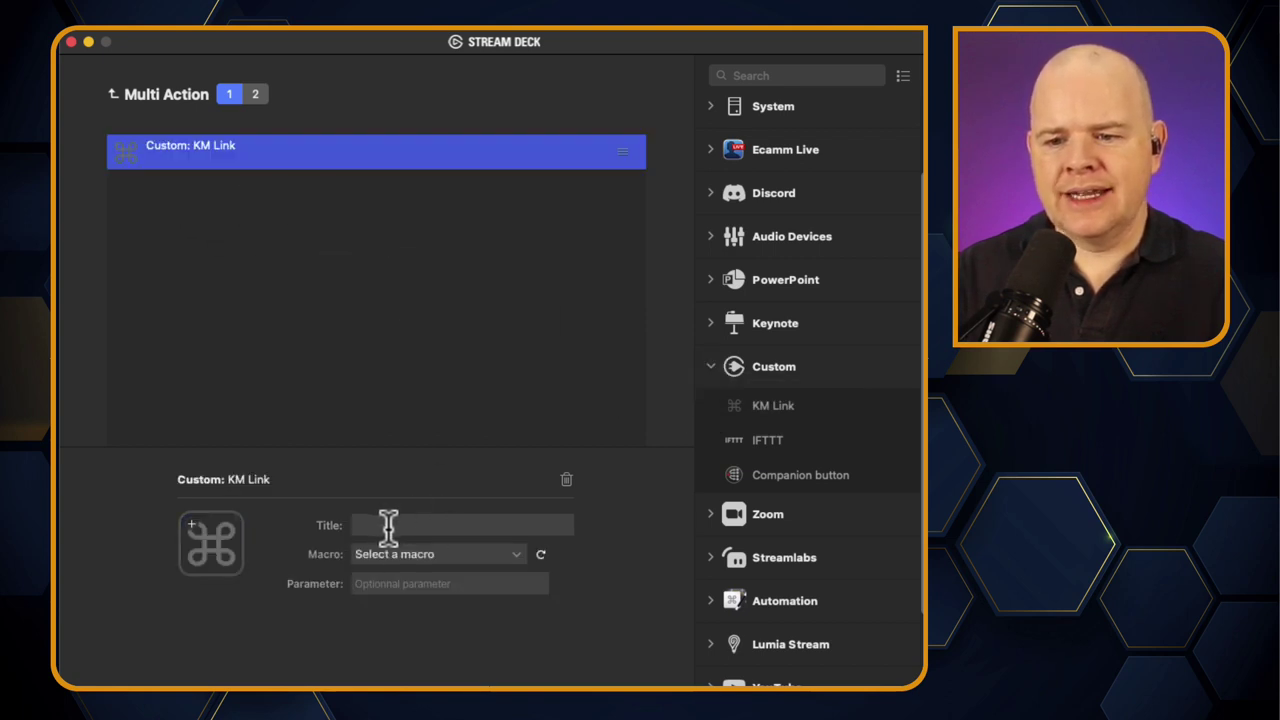
pyautogui.click(516, 551)
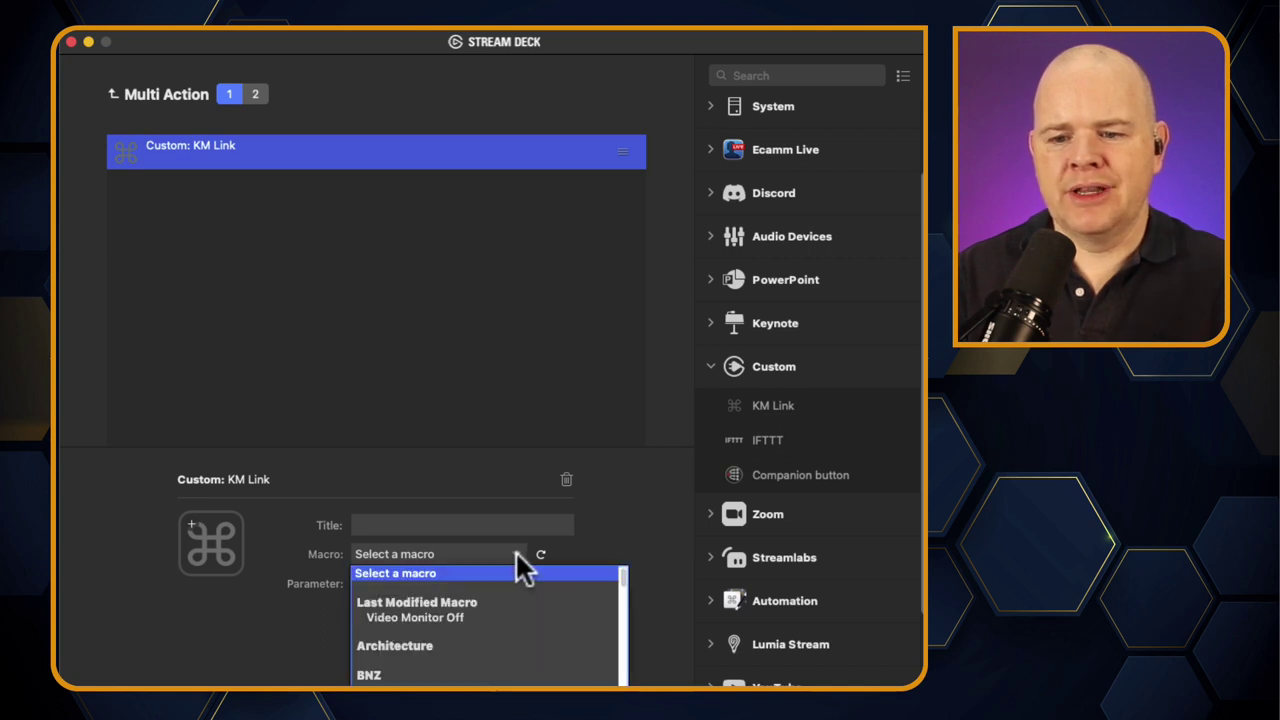
pyautogui.click(432, 617)
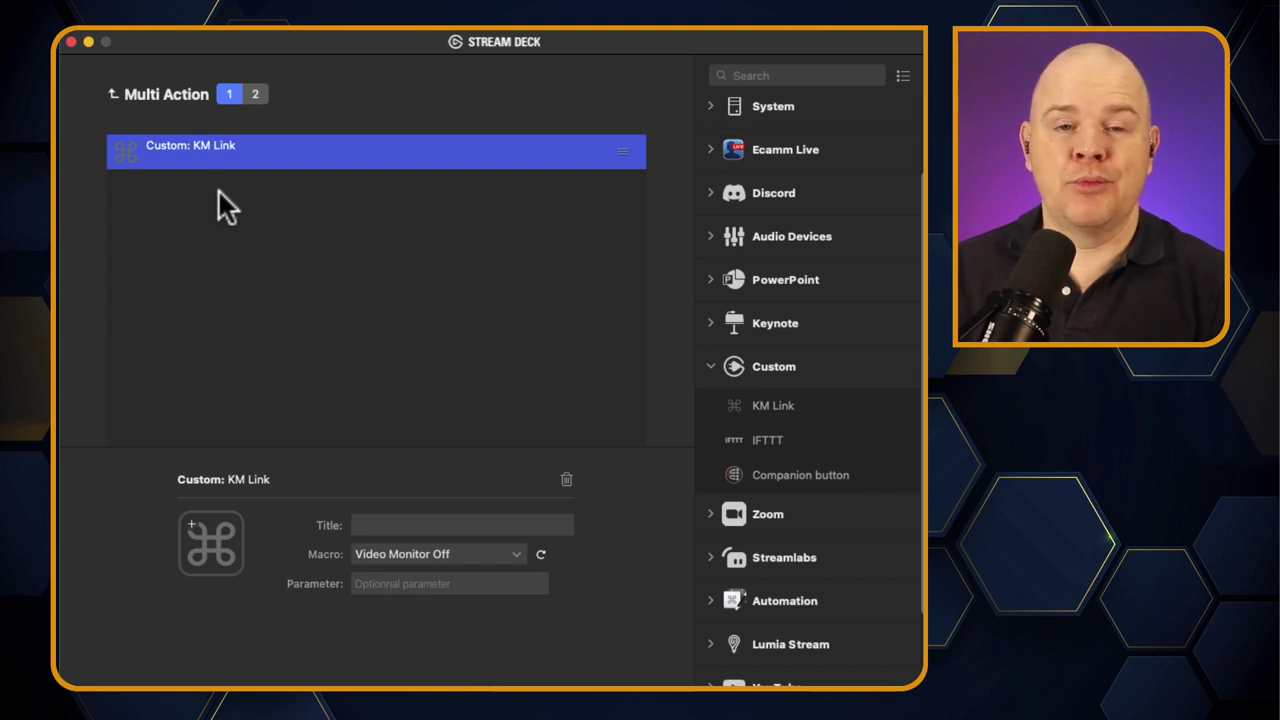
pyautogui.click(256, 94)
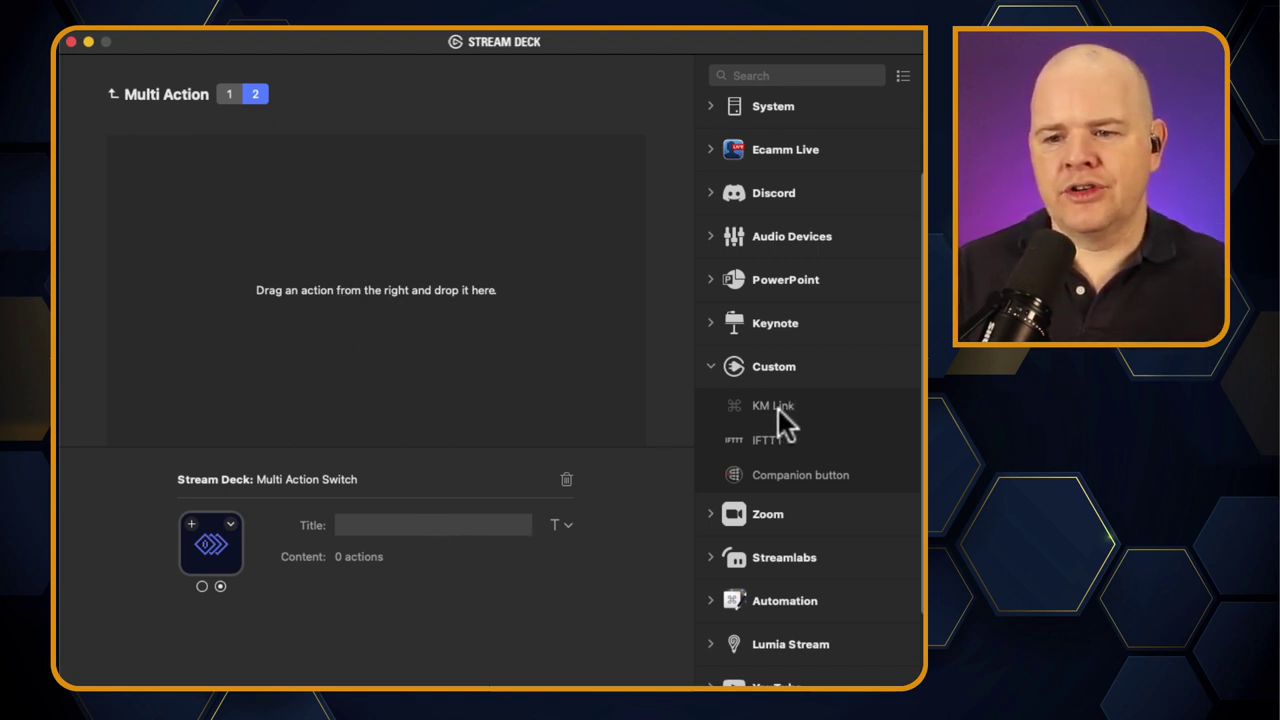
# Add a KM Link action running the Video Monitor On macro to the second state.
pyautogui.moveTo(782, 408); pyautogui.dragTo(374, 264)
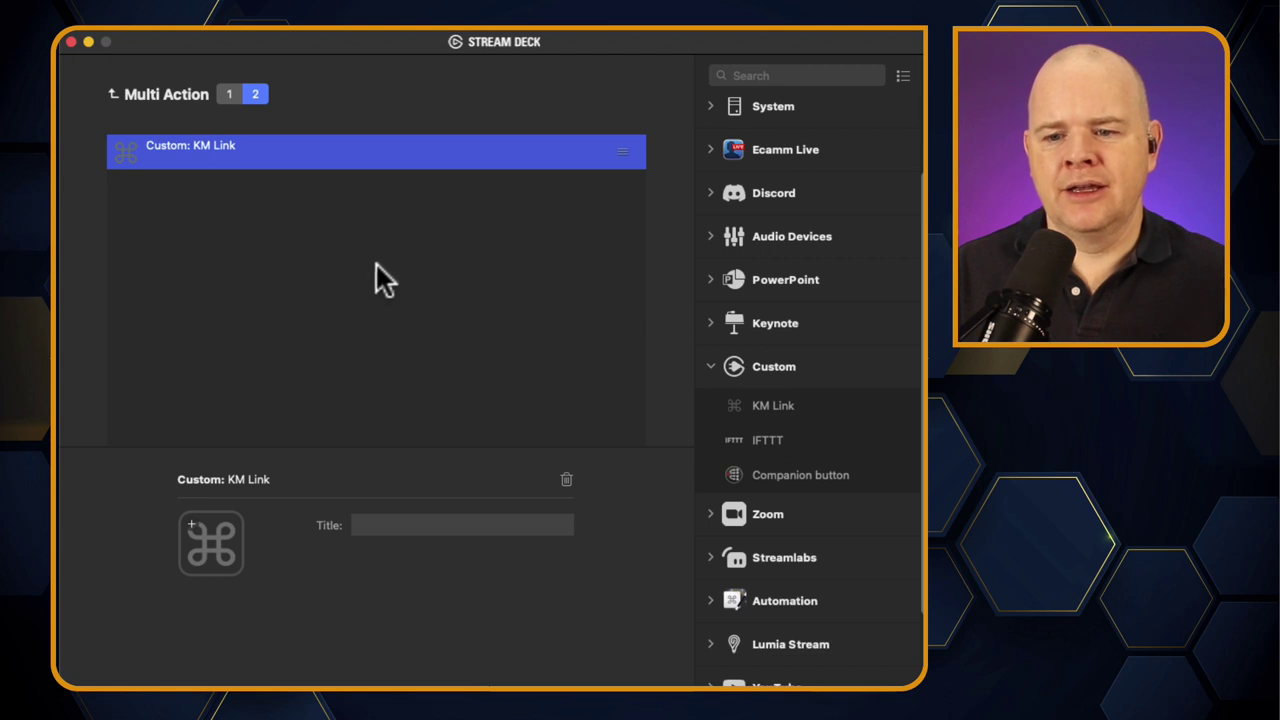
pyautogui.click(517, 553)
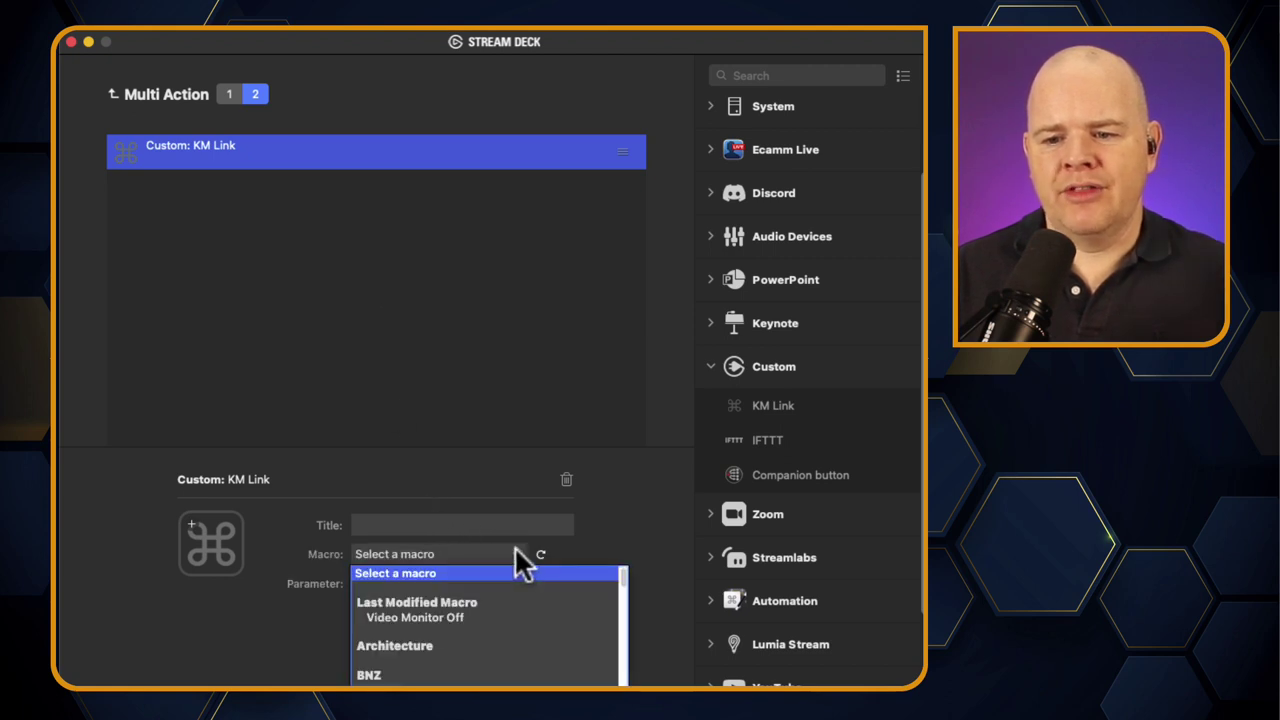
pyautogui.scroll(-10, 488, 625)
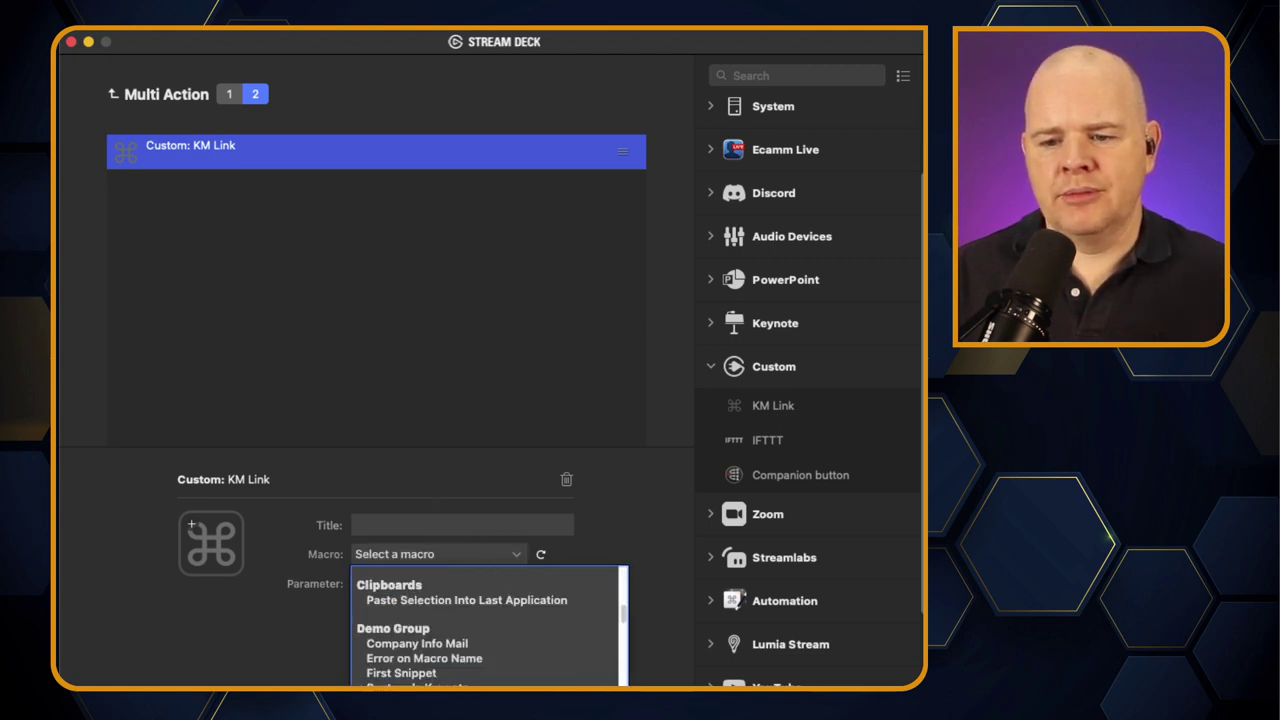
pyautogui.scroll(-15, 488, 625)
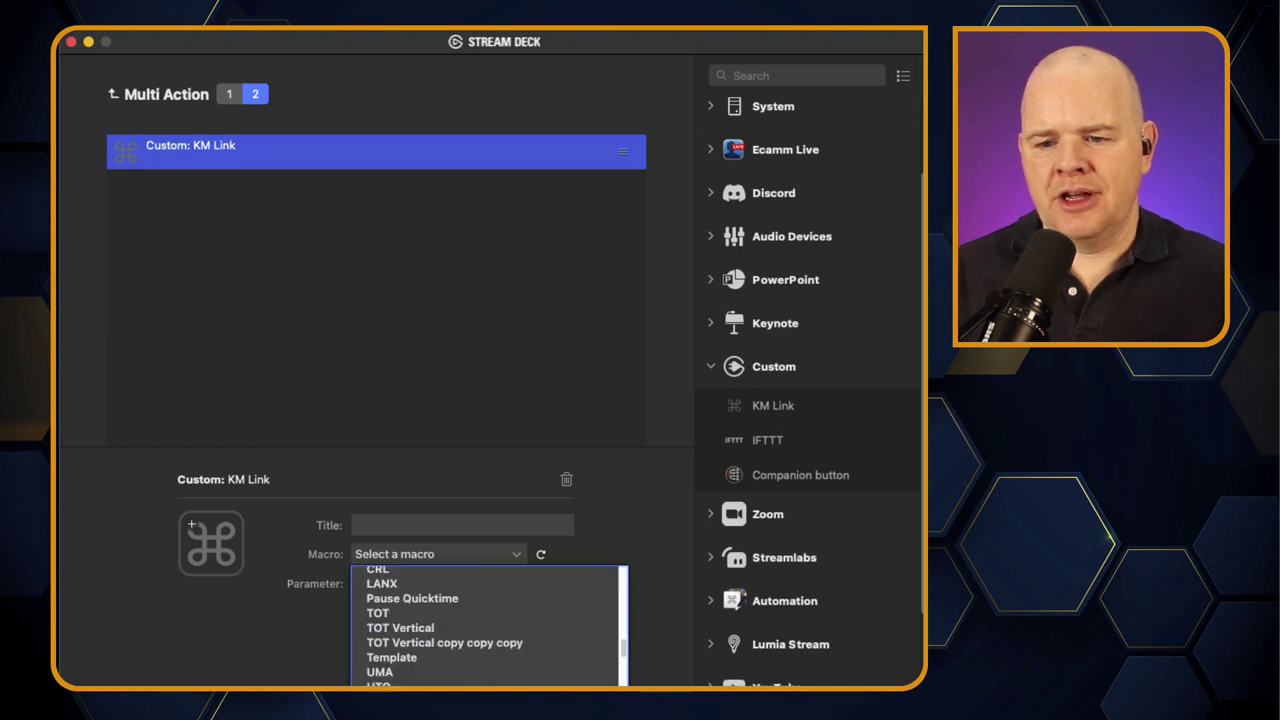
pyautogui.scroll(-8, 488, 625)
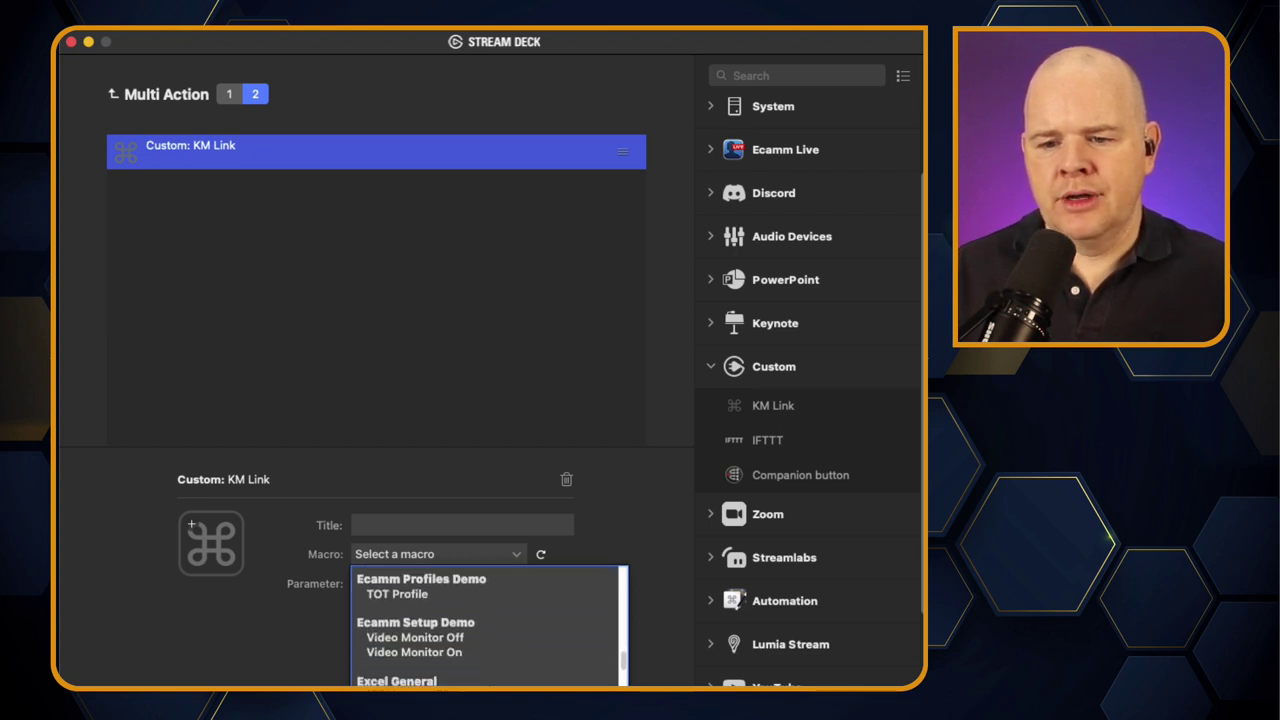
pyautogui.click(459, 625)
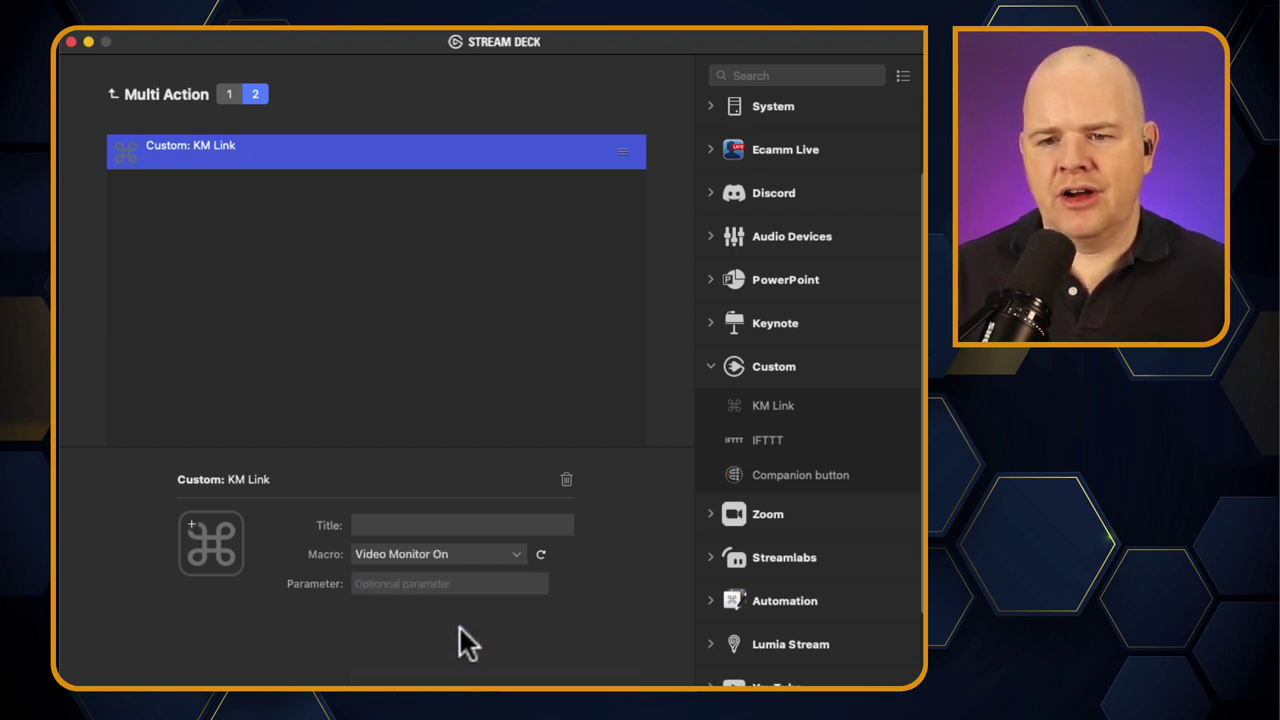
# Flip between both states to check their actions, then return to the Stream Deck XL key layout.
pyautogui.click(228, 96)
pyautogui.click(257, 90)
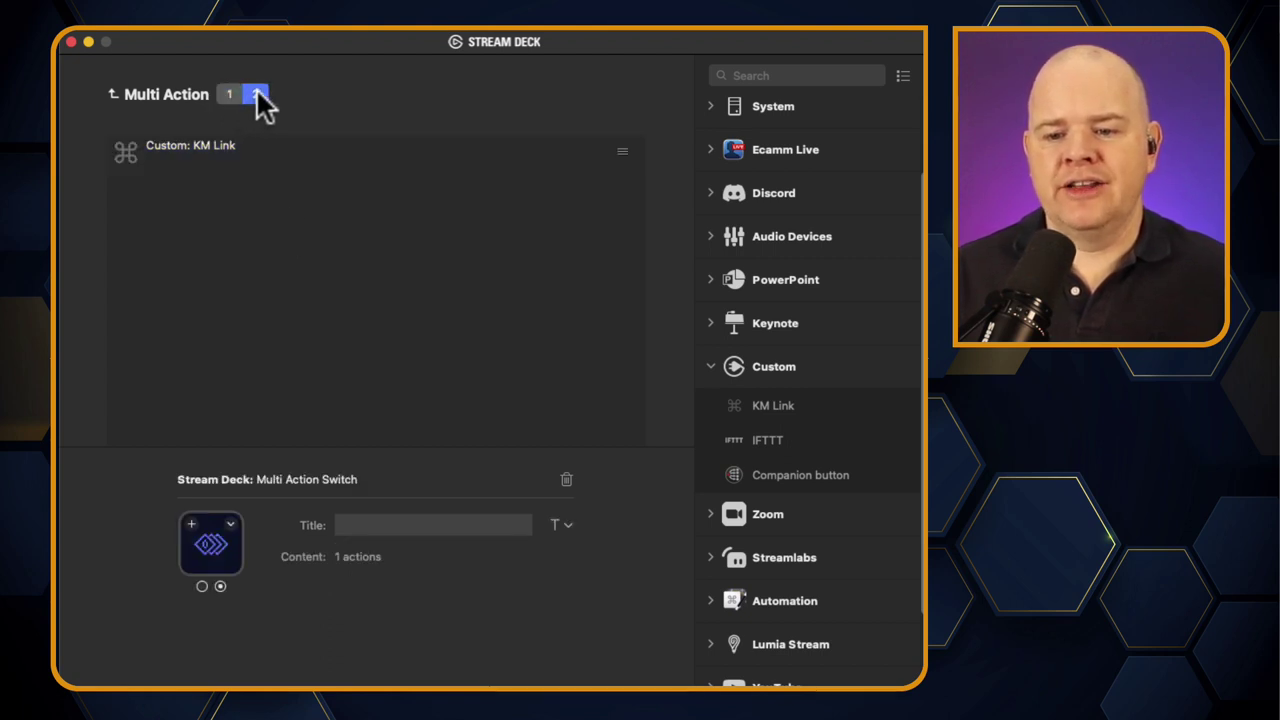
pyautogui.click(231, 86)
pyautogui.click(253, 89)
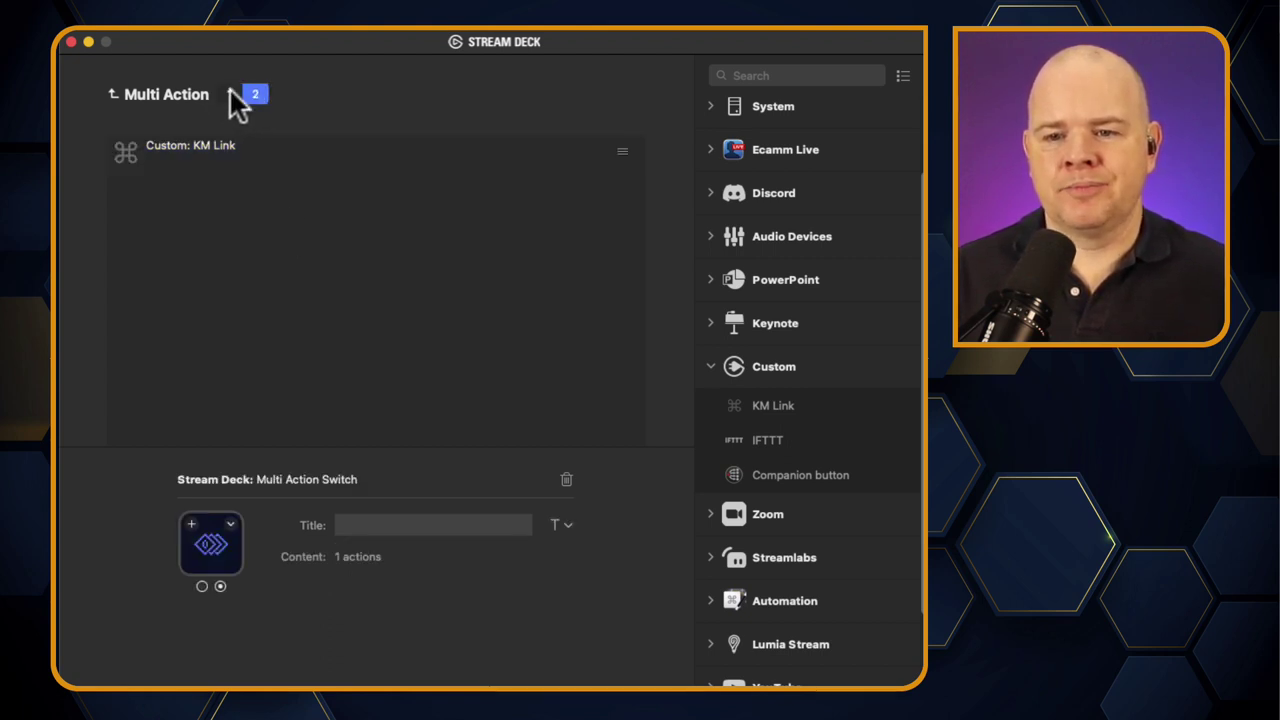
pyautogui.click(114, 96)
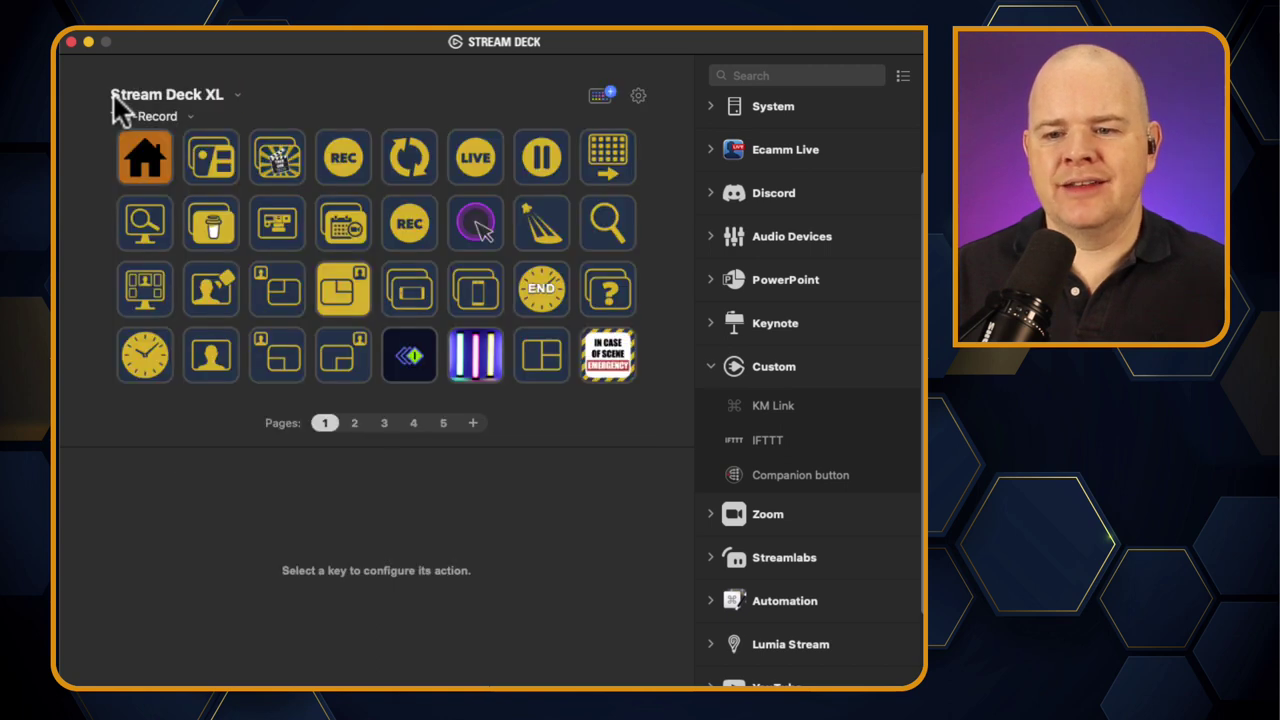
# Select the Multi Action Switch key and preview its second state, then the first.
pyautogui.click(405, 362)
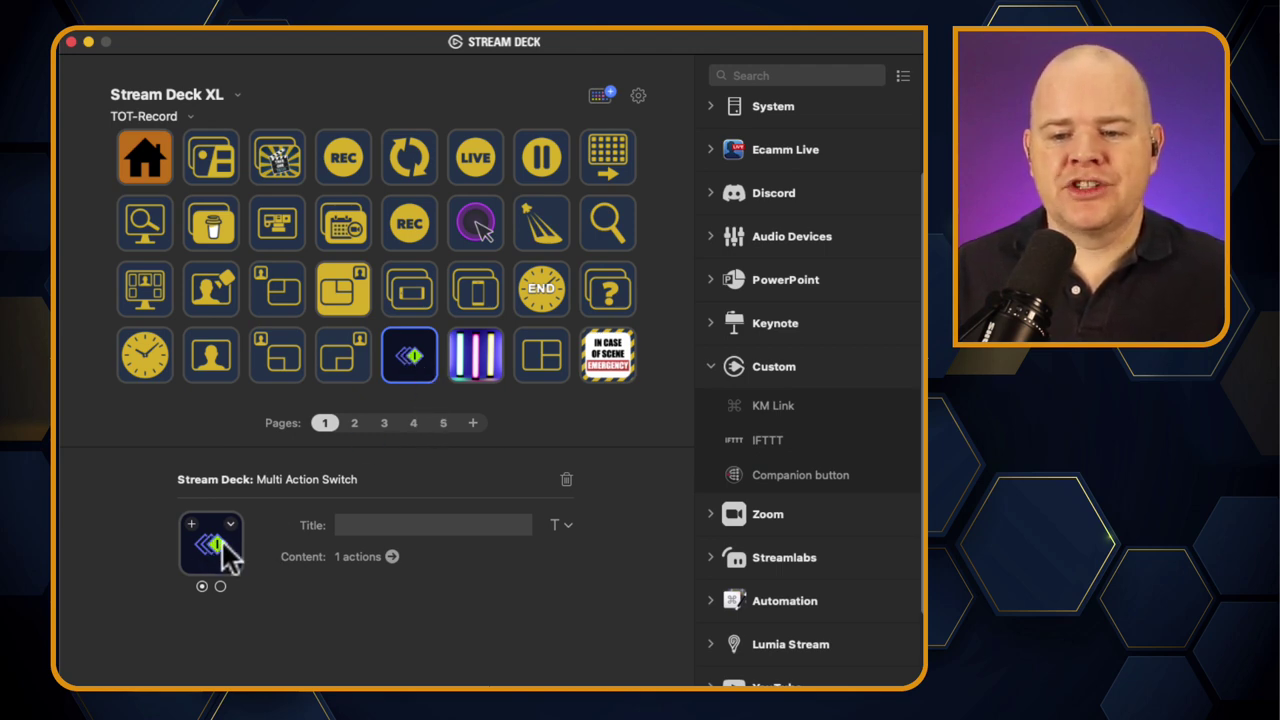
pyautogui.click(221, 585)
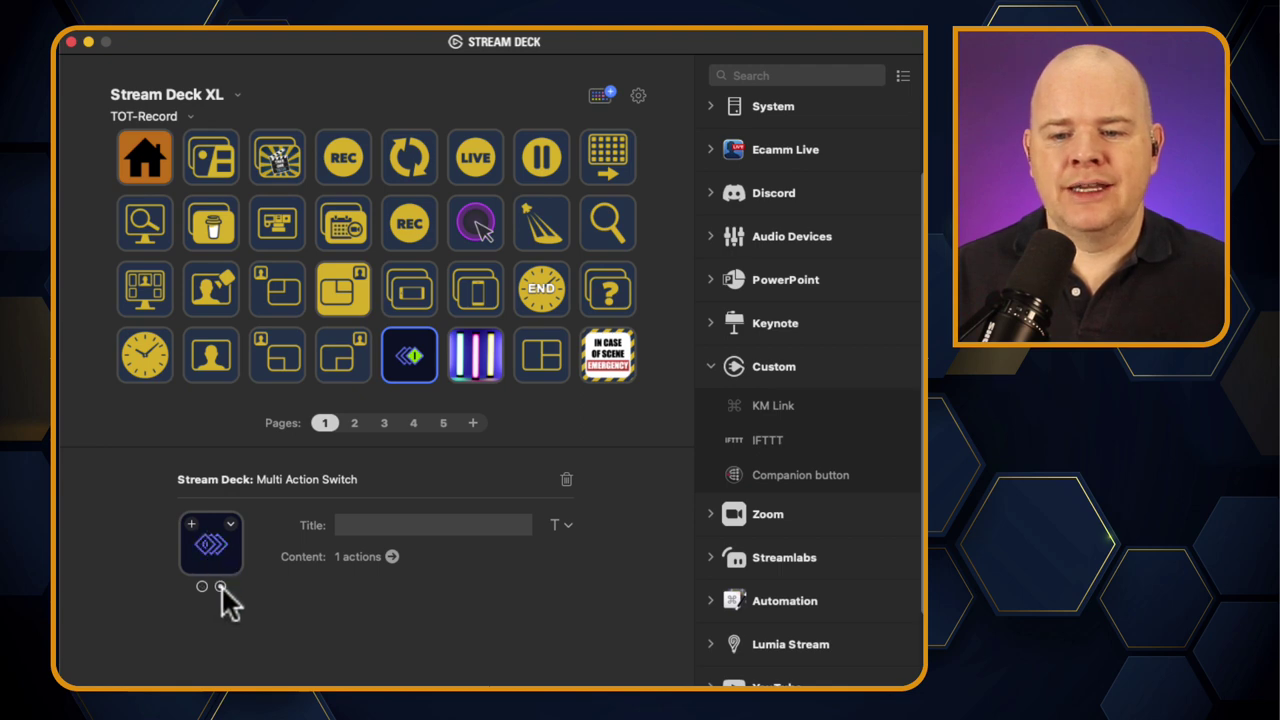
pyautogui.click(203, 587)
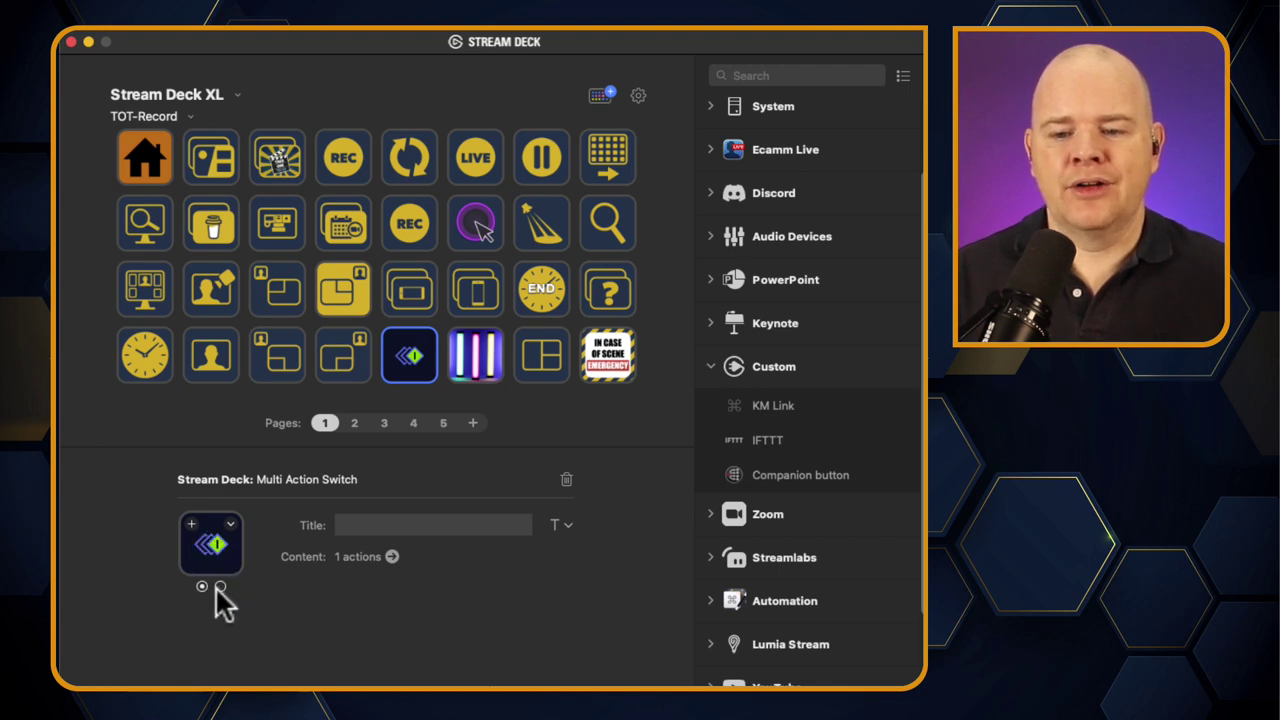